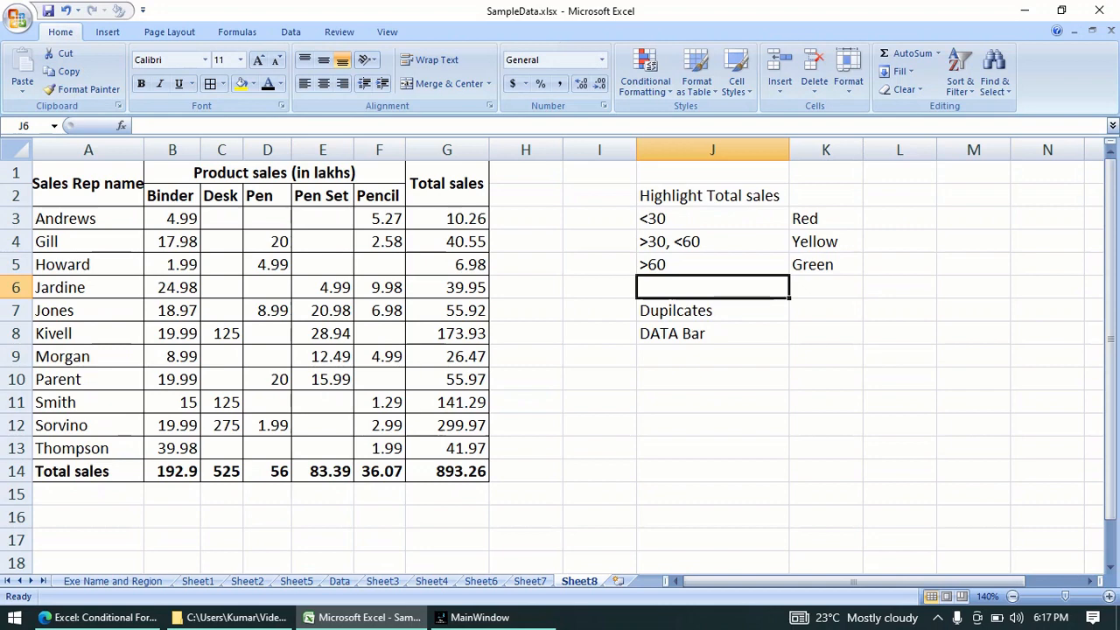
Examine the sales rep names, the product sales block and the total sales in G3:G13.
click(140, 201)
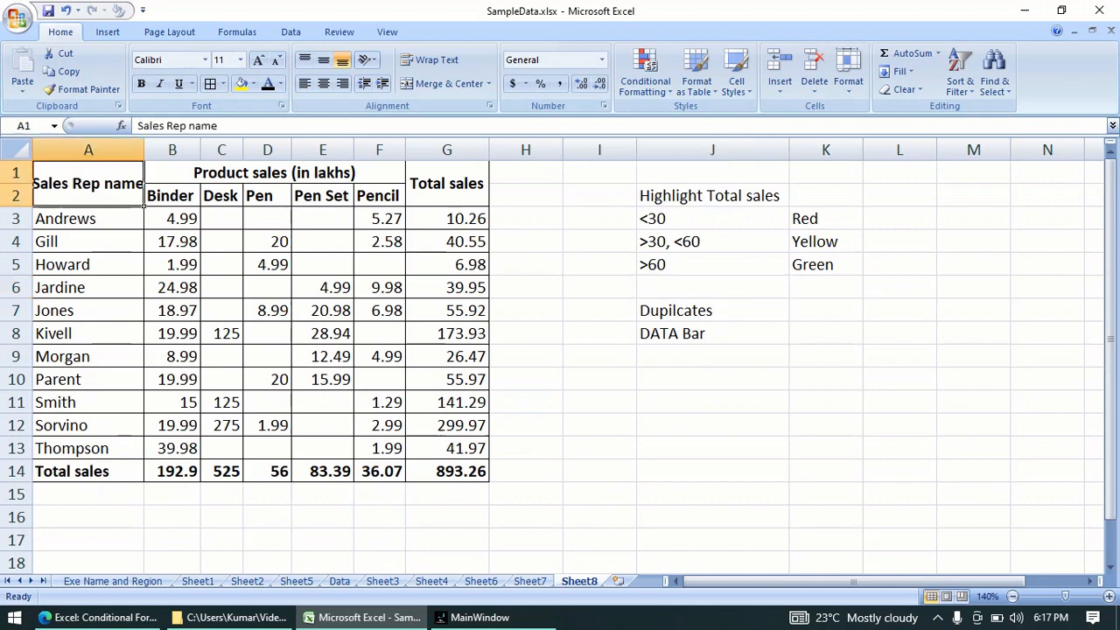
drag(142, 203, 144, 457)
click(222, 264)
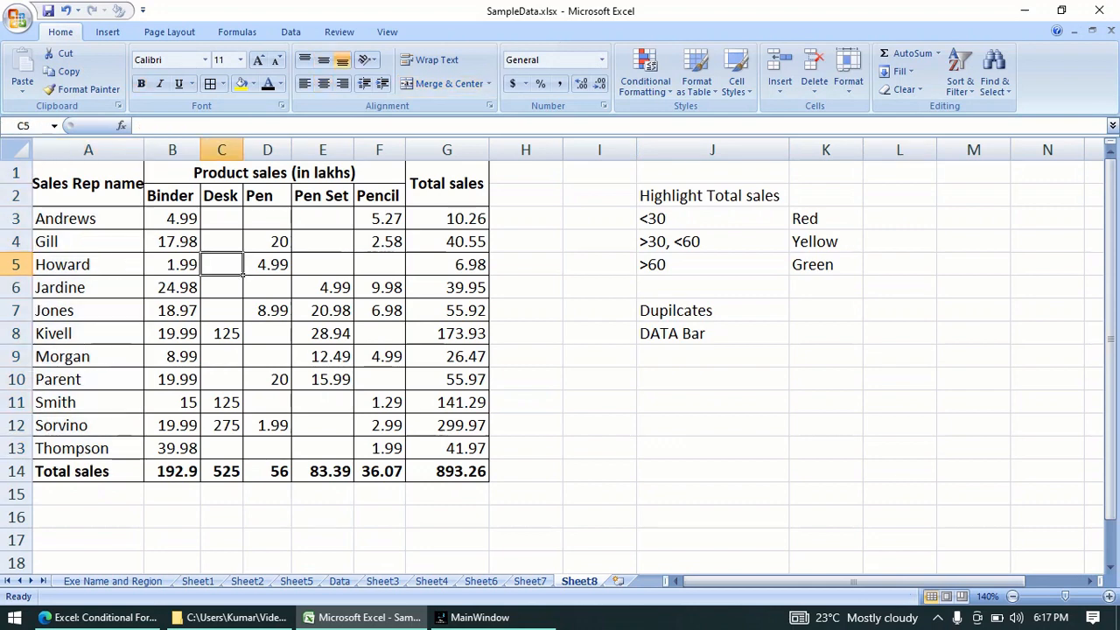
drag(184, 173, 407, 459)
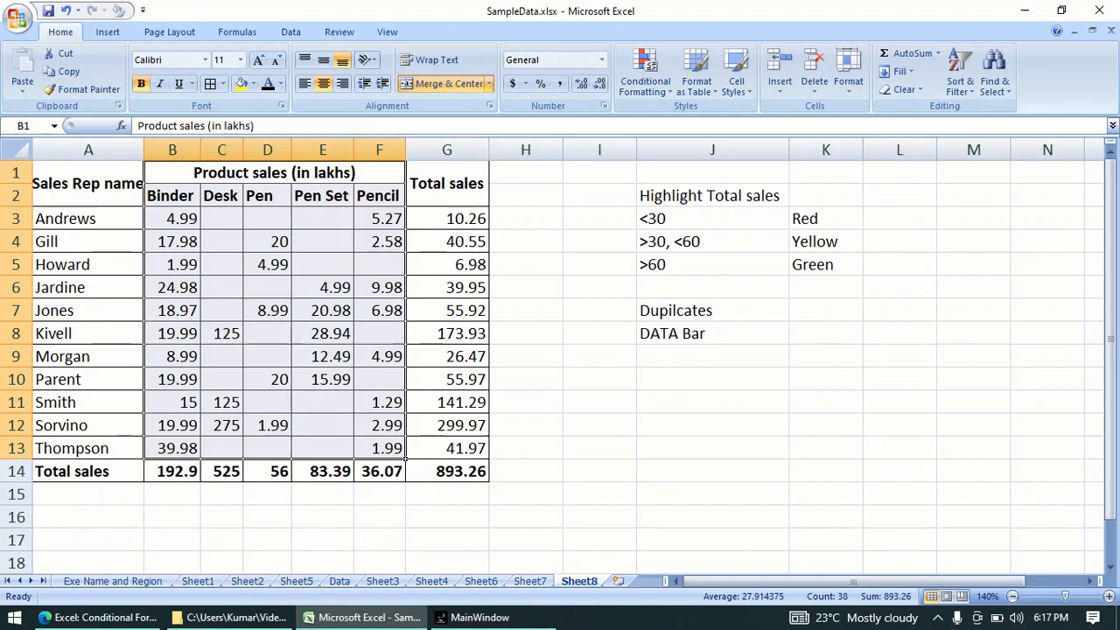
click(447, 218)
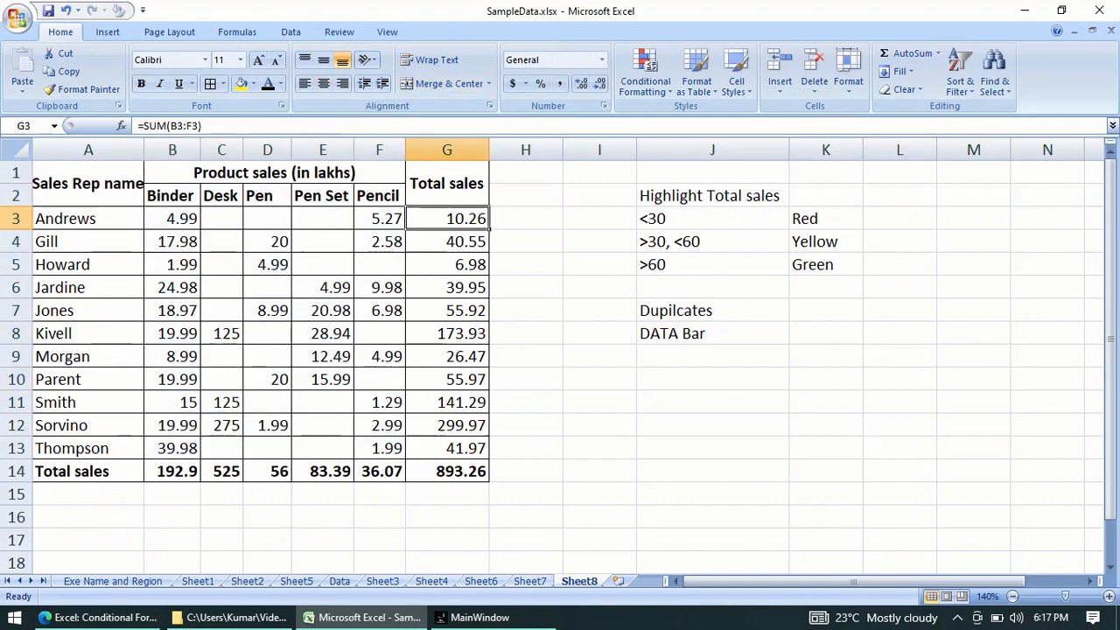
drag(446, 219, 447, 448)
click(323, 403)
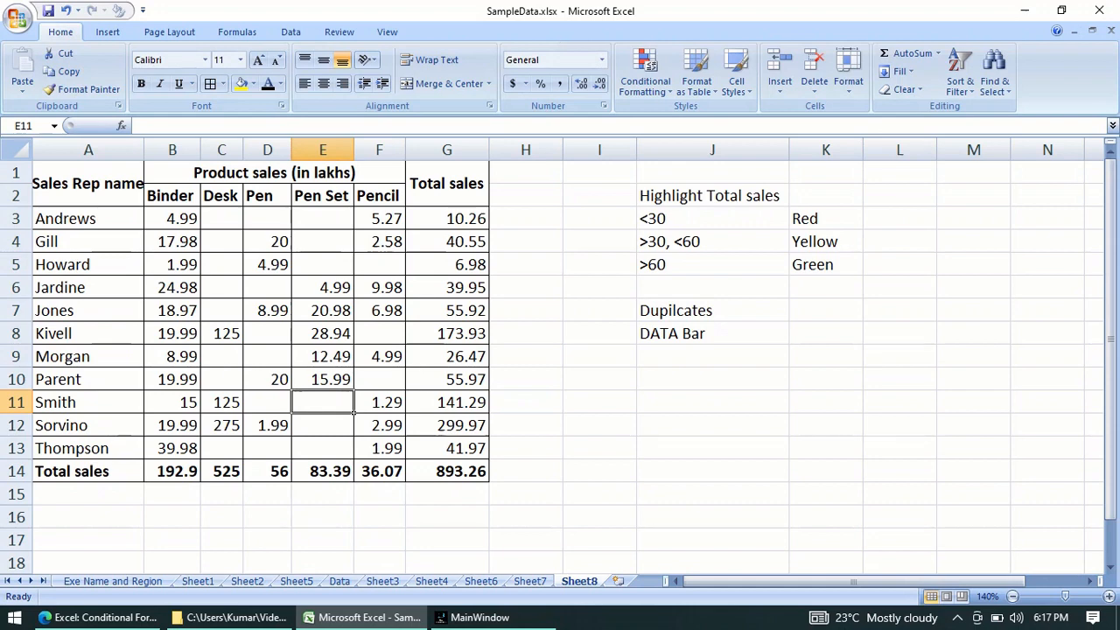
click(322, 264)
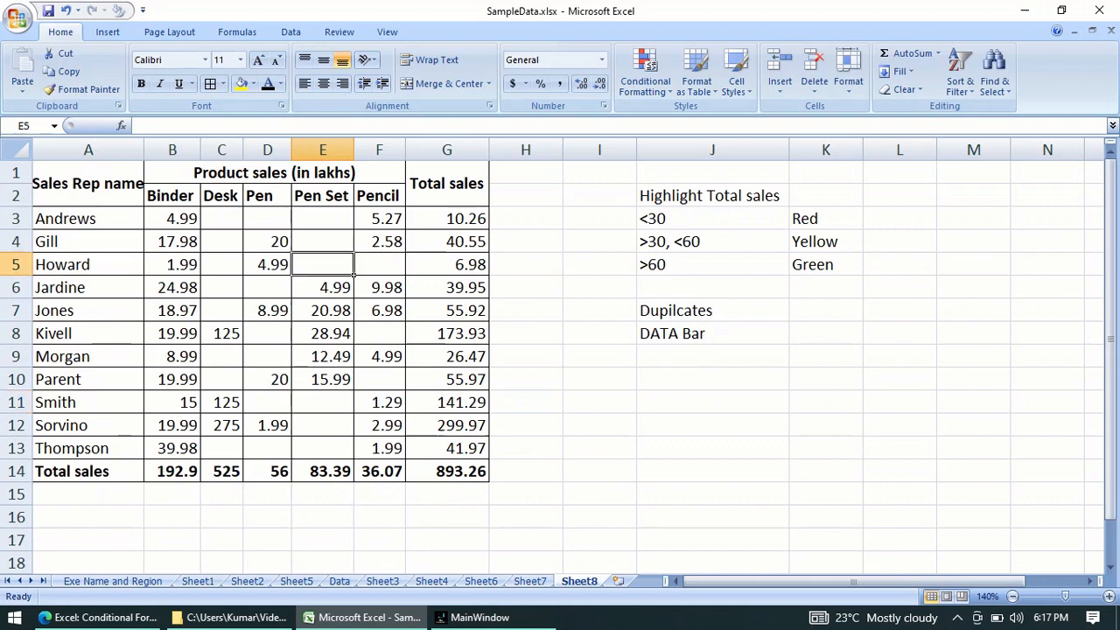
click(87, 219)
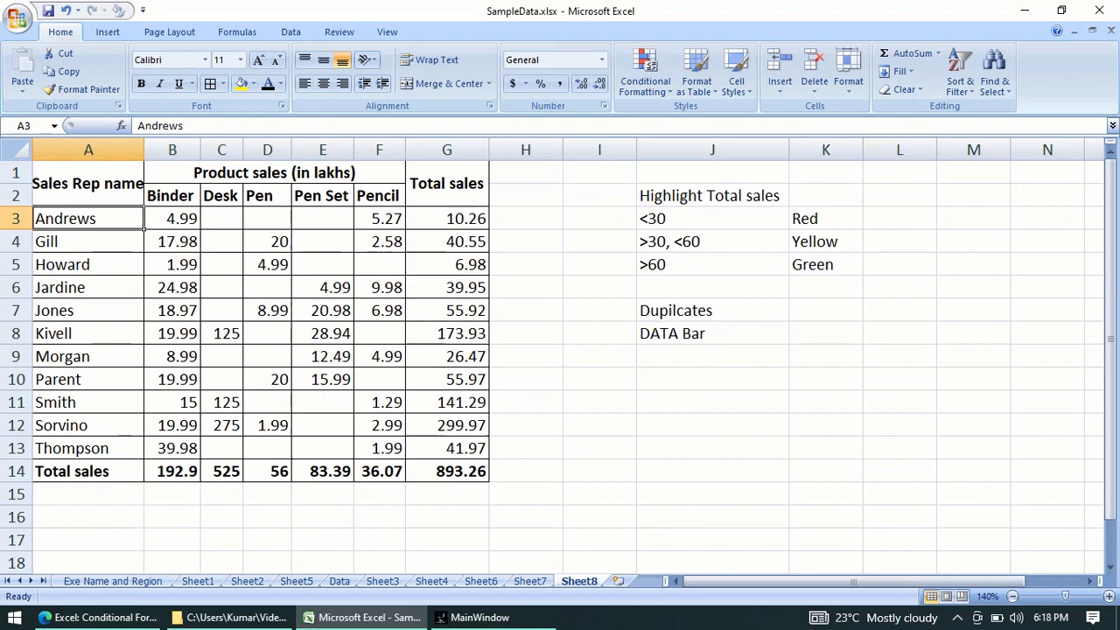
click(448, 218)
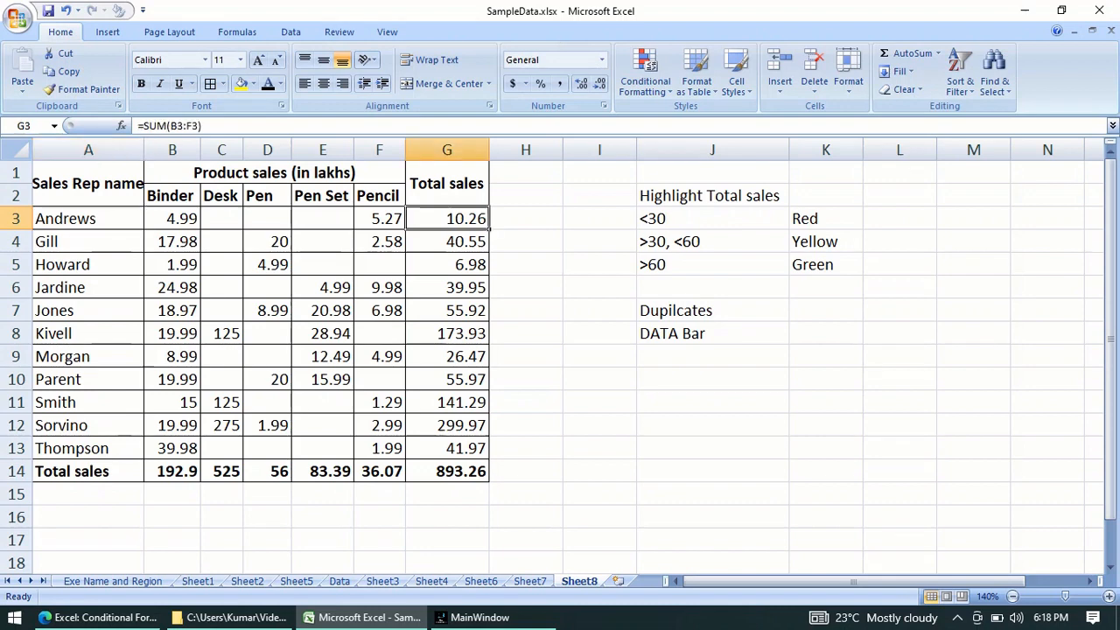
Start a new formula-based conditional formatting rule for cell A3 with the formula =G3<30.
click(89, 219)
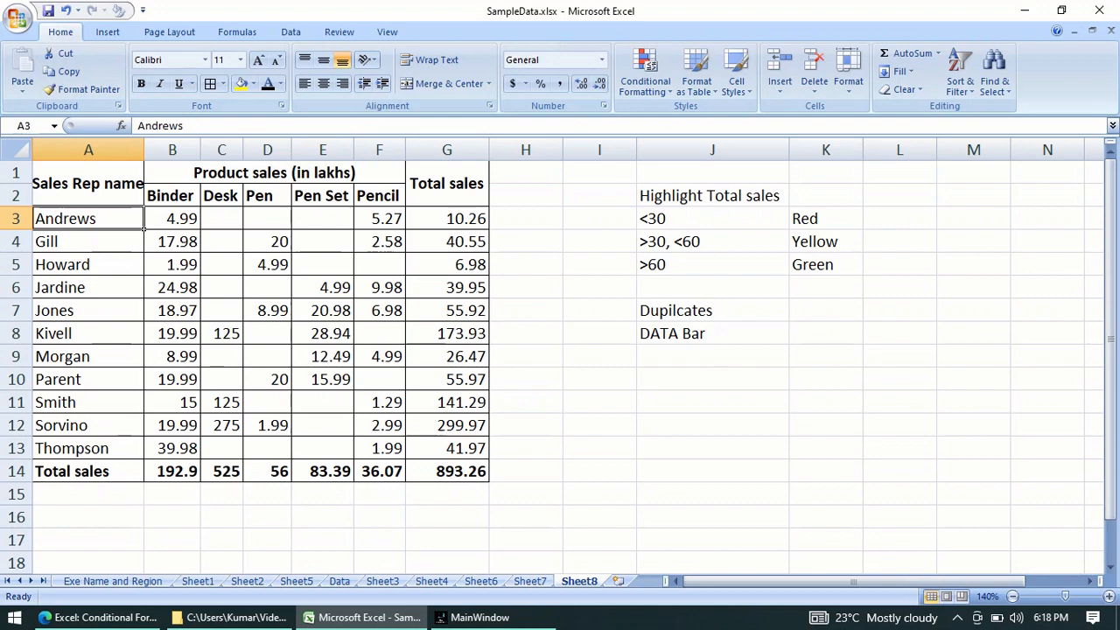
click(645, 81)
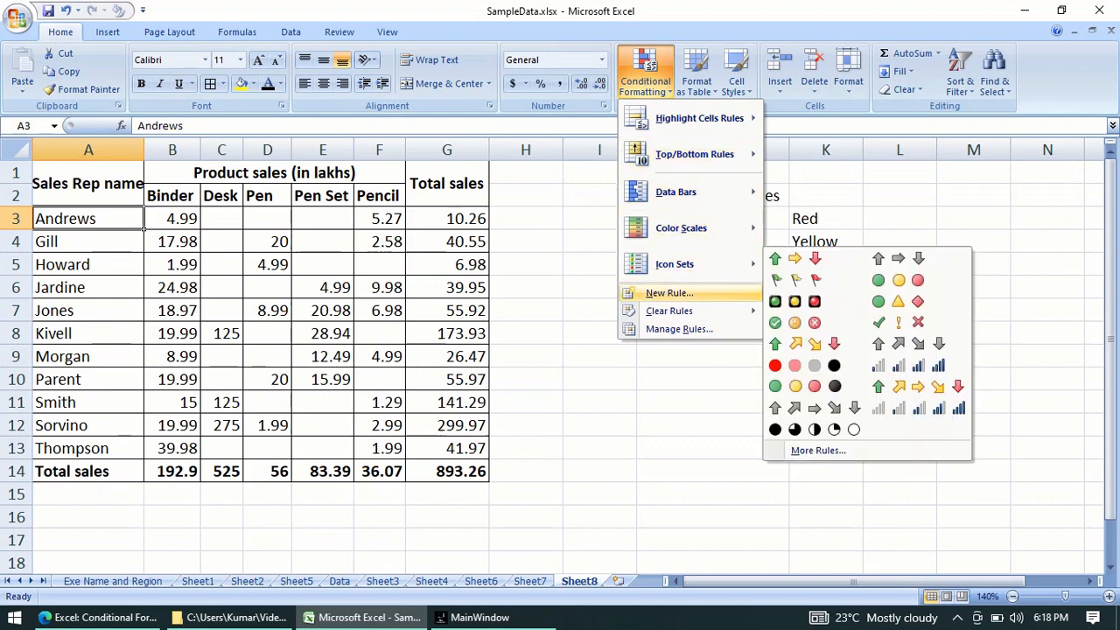
click(669, 292)
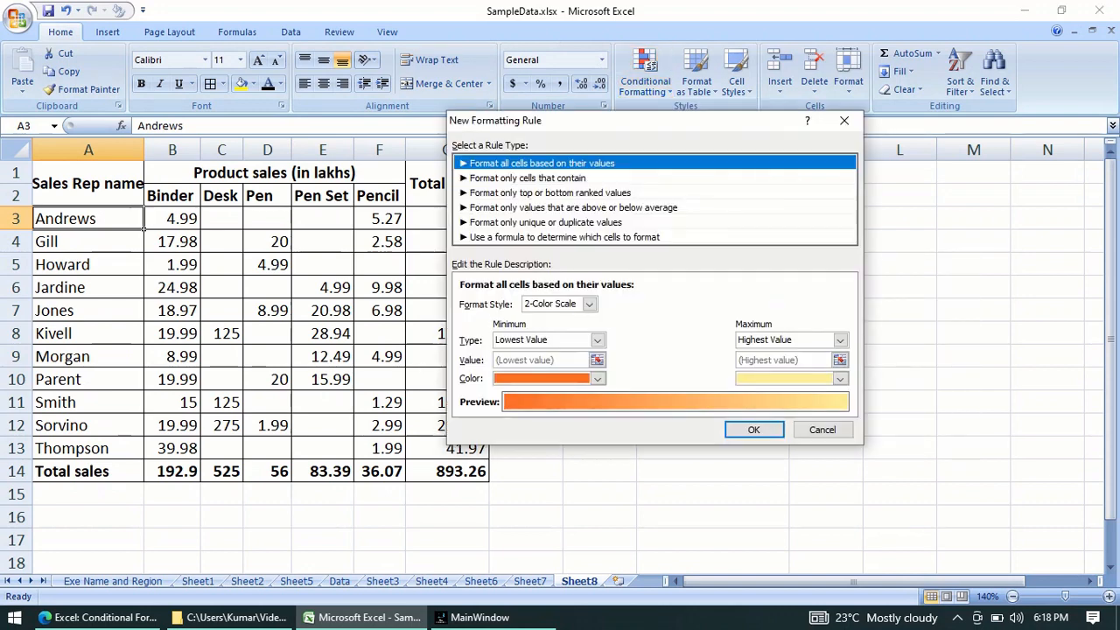
click(565, 237)
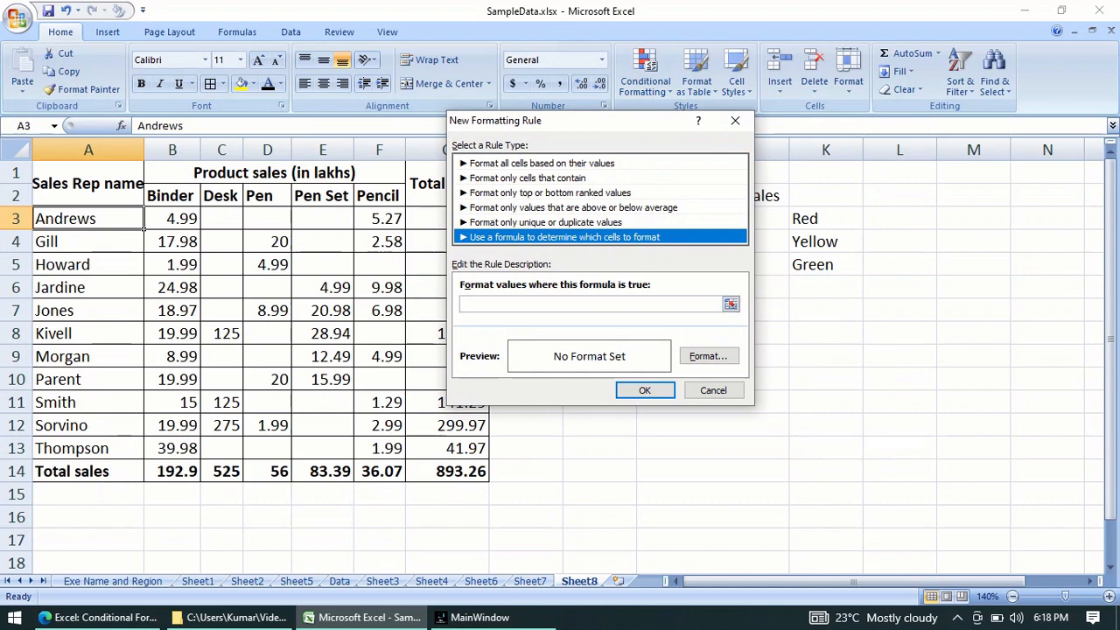
click(560, 303)
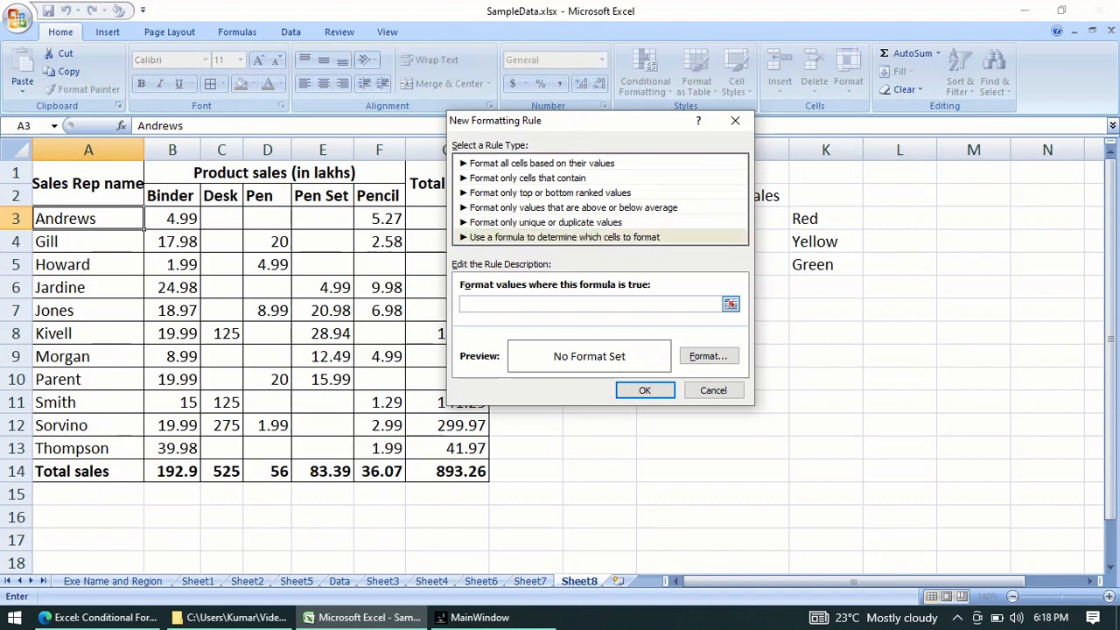
text(=)
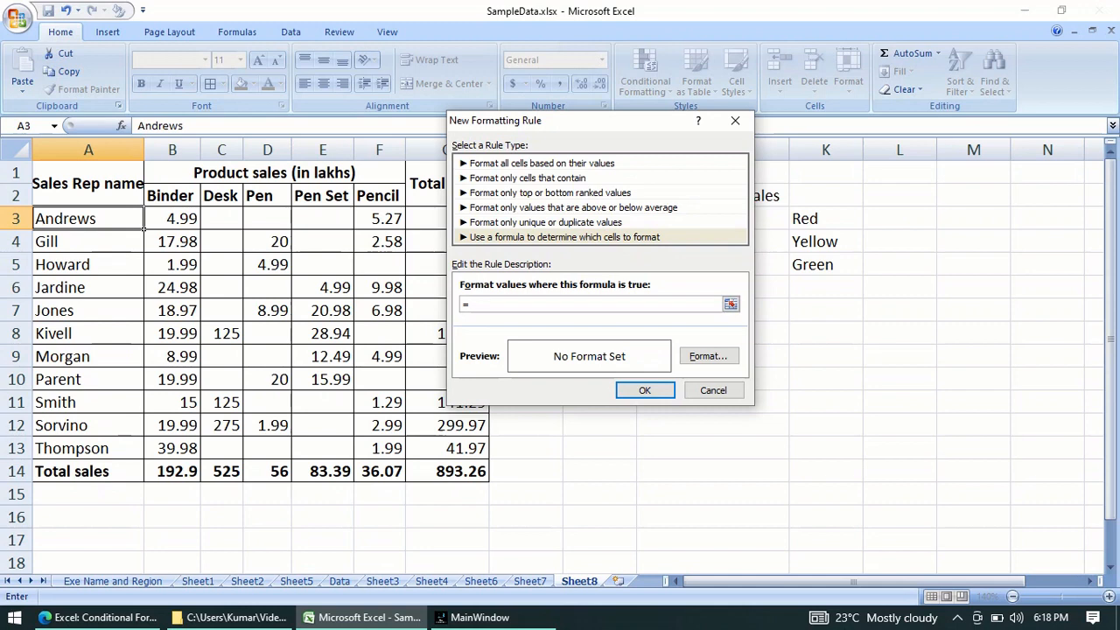
drag(567, 126, 711, 183)
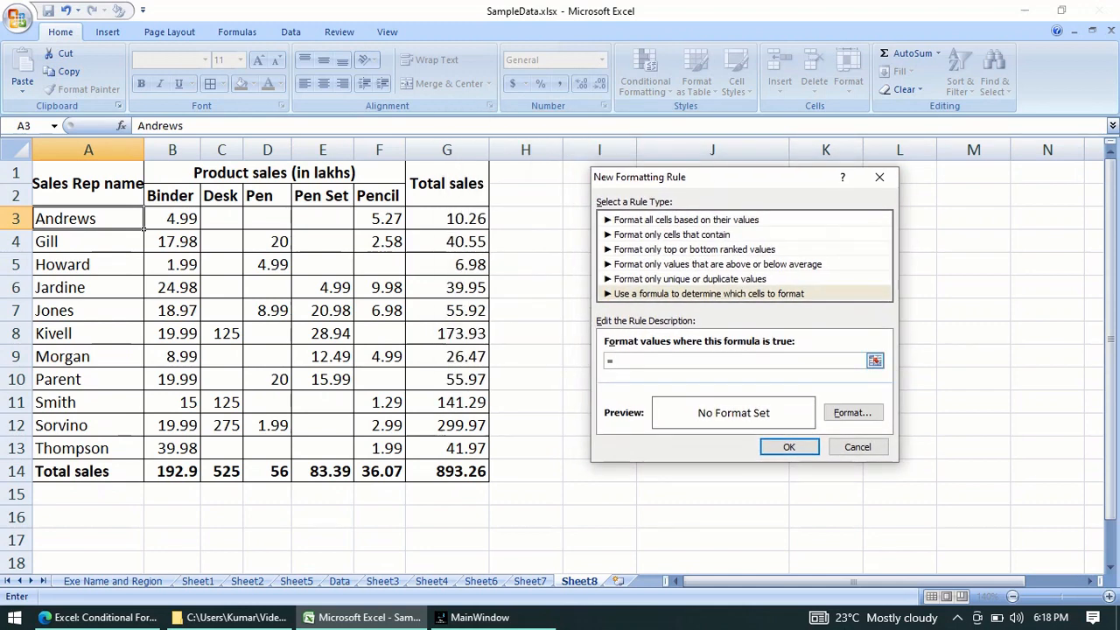
text(G3)
drag(724, 178, 686, 258)
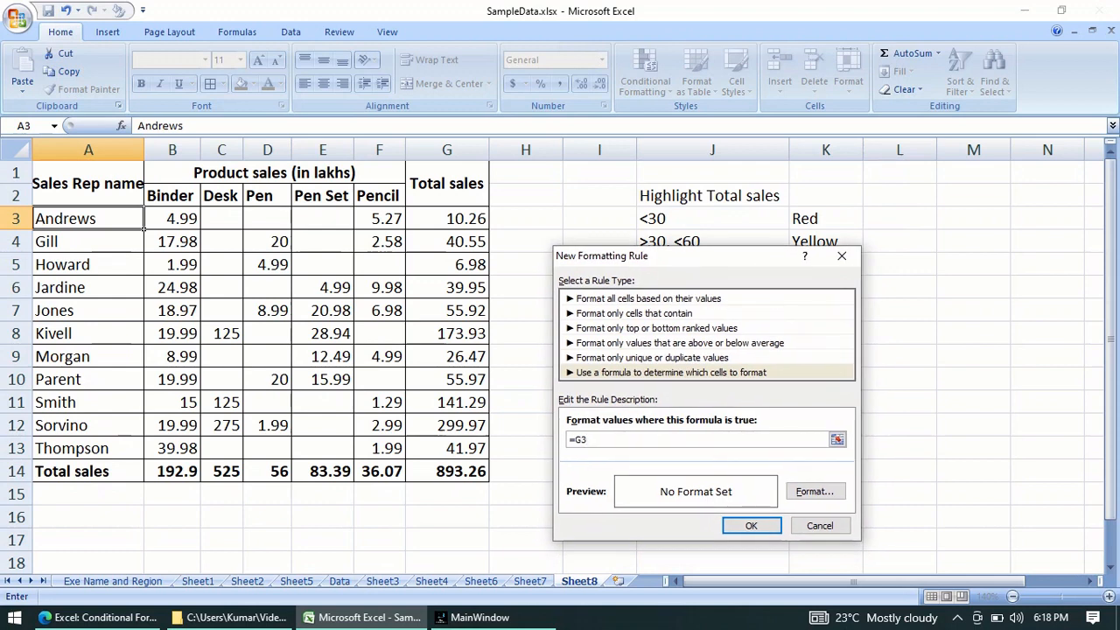
text(<30)
Give the =G3<30 rule a red background fill and apply it to A3.
click(815, 491)
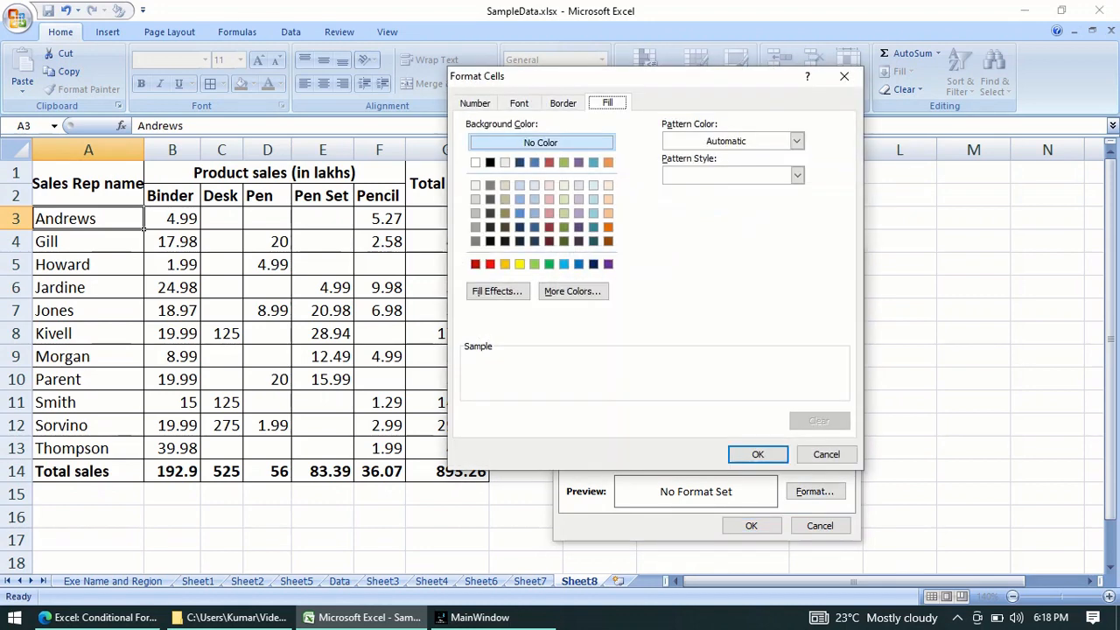
click(490, 263)
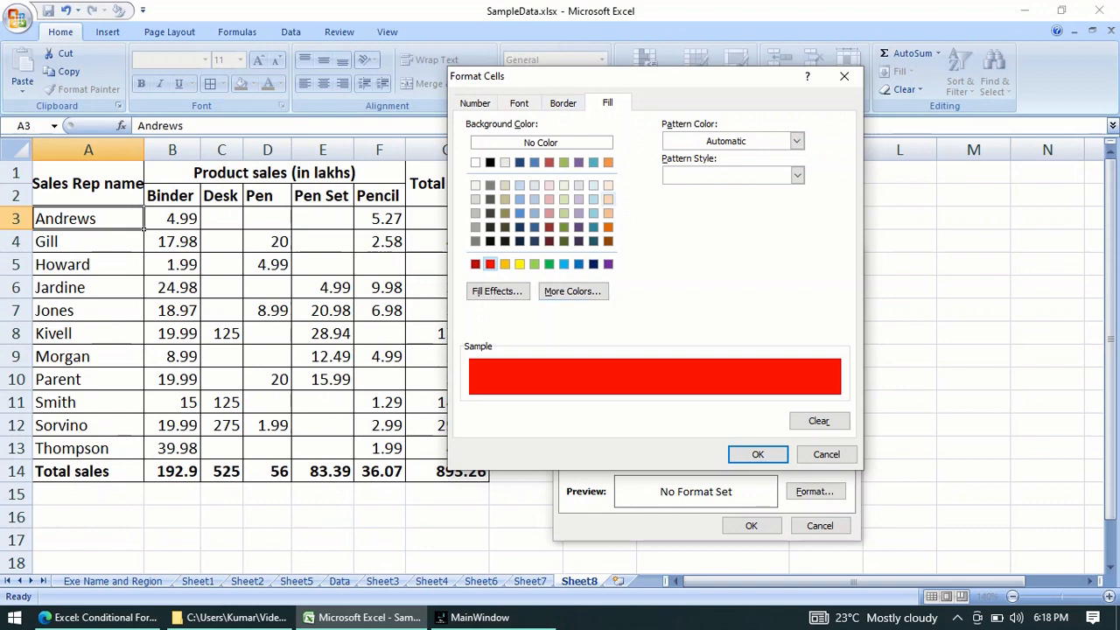
key(Return)
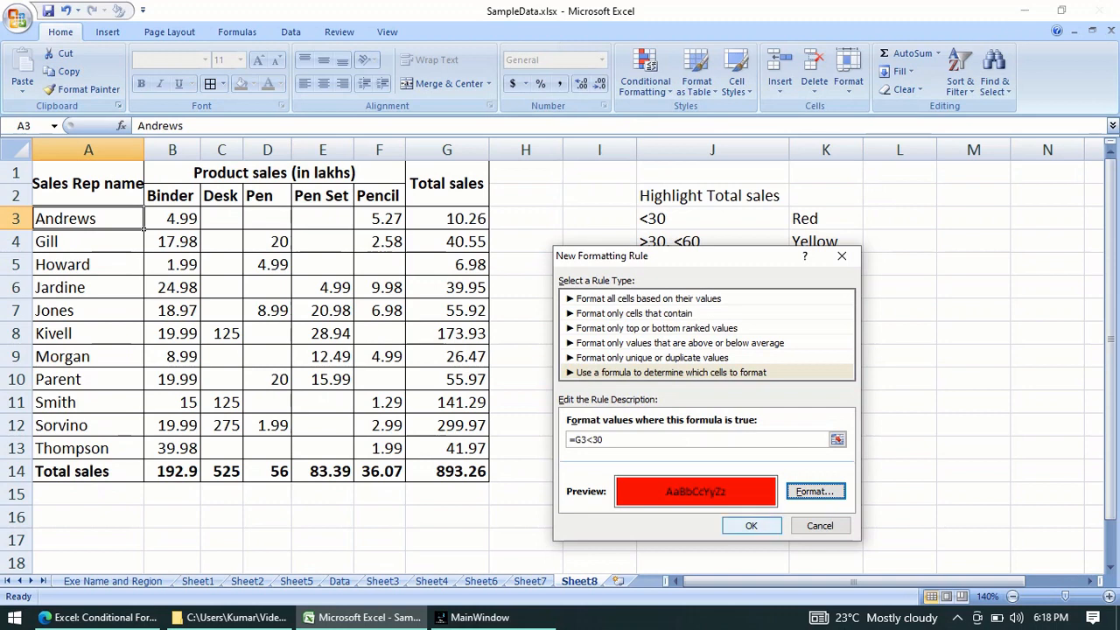
click(752, 526)
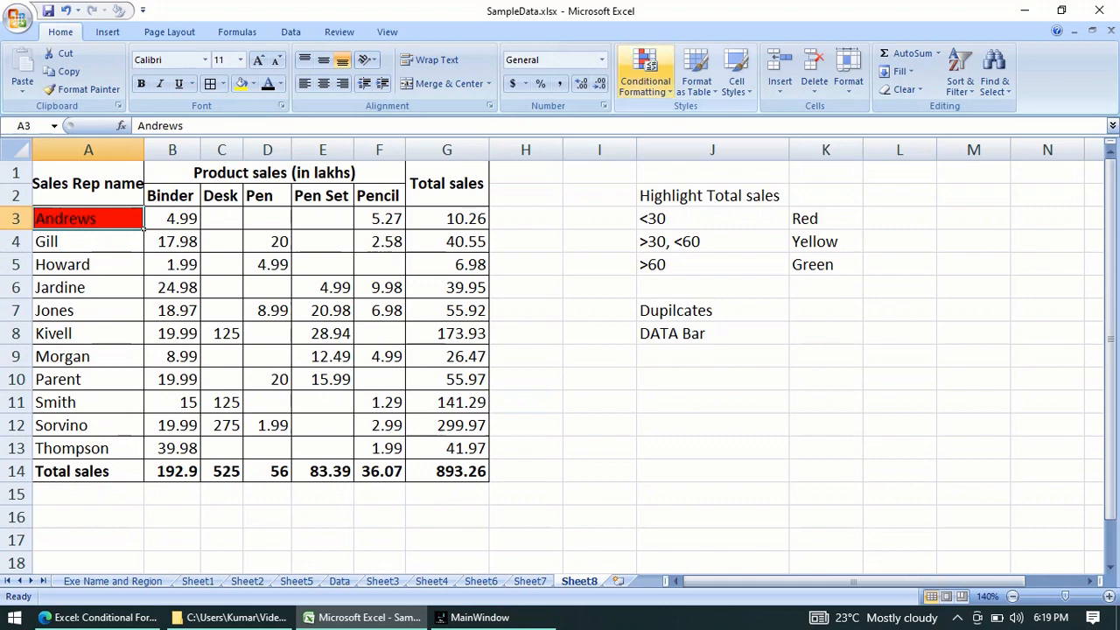
Start a second formula-based conditional formatting rule for A3 with the formula =AND(G3>30, G3<60).
click(645, 77)
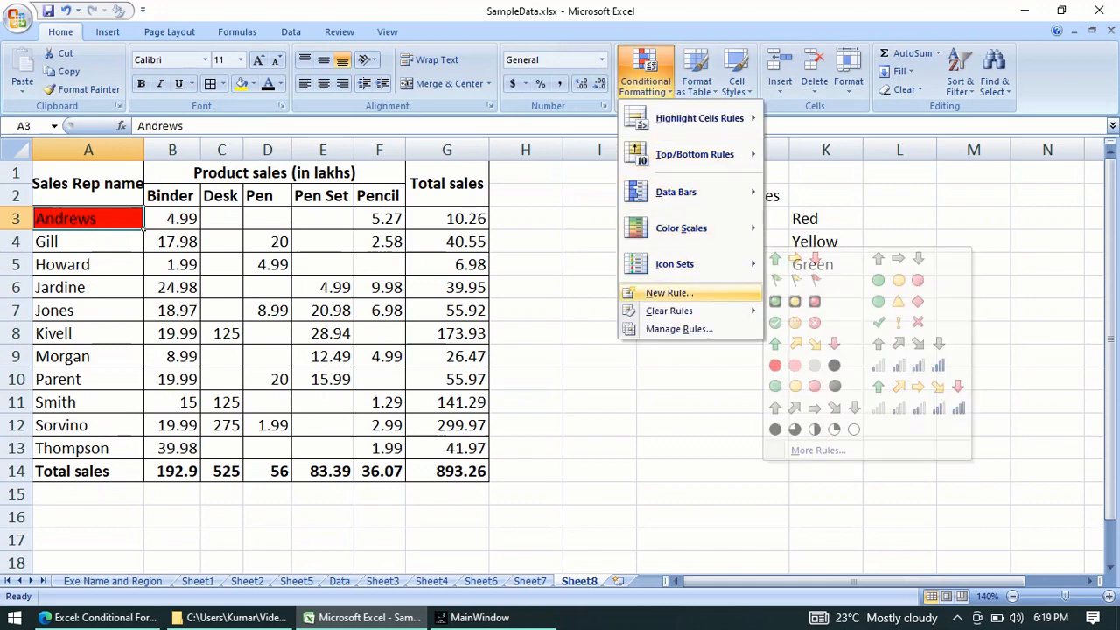
click(670, 292)
click(616, 352)
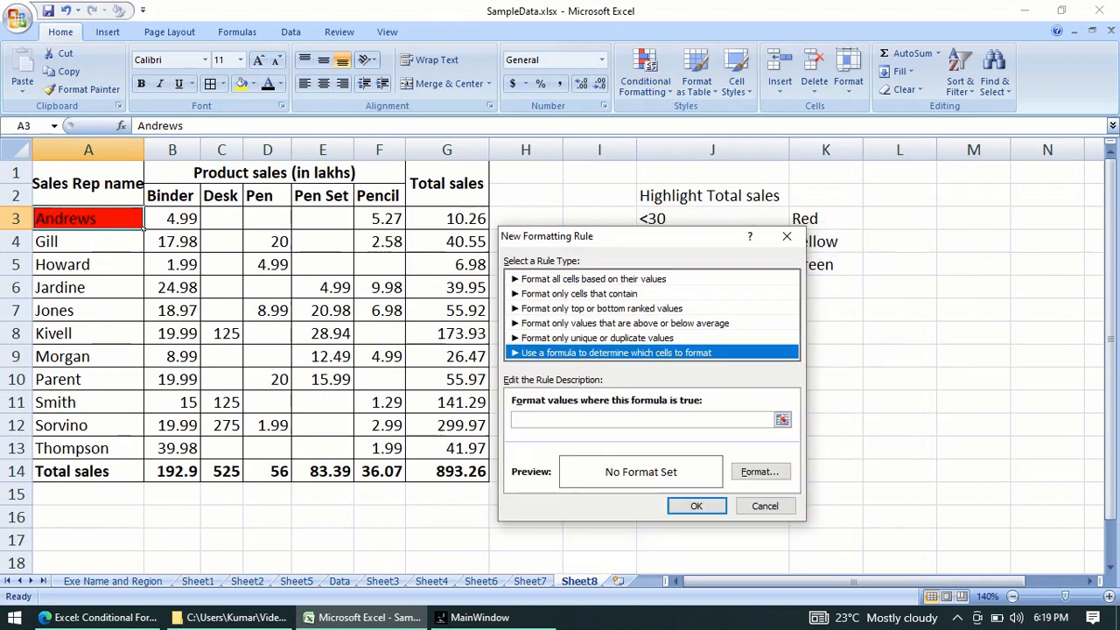
click(641, 421)
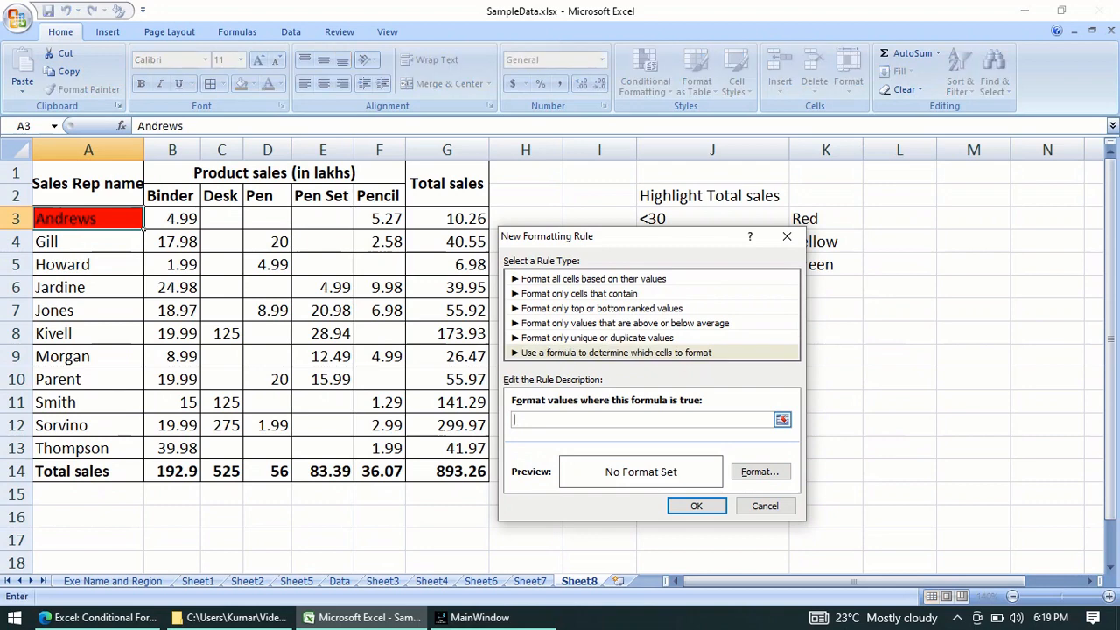
text(=g3)
drag(674, 237, 771, 282)
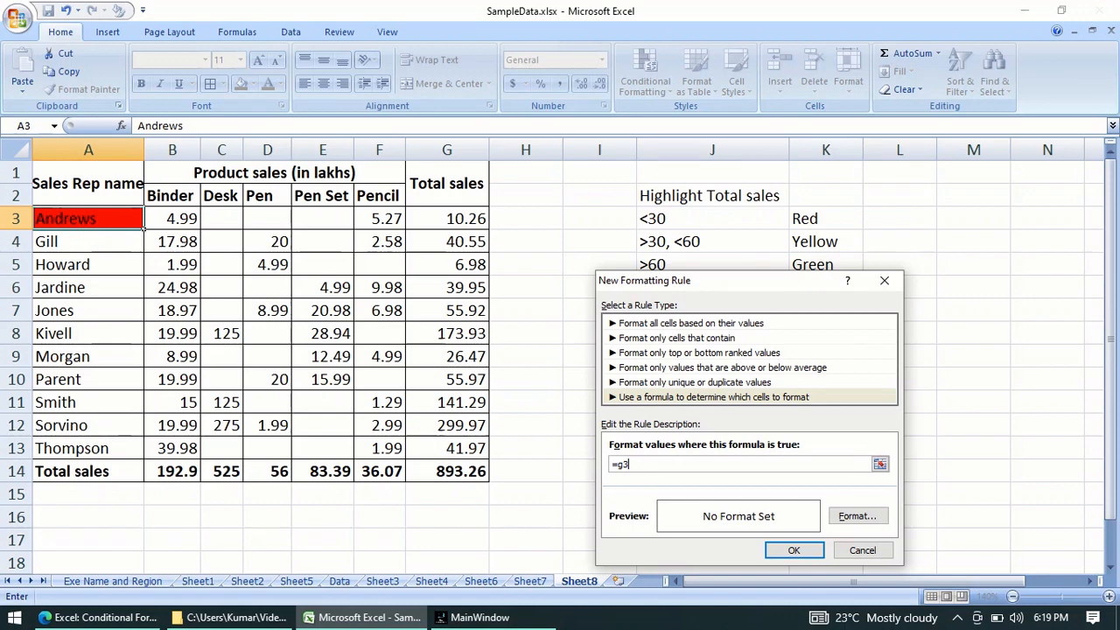
key(BackSpace)
key(BackSpace)
text(AND(G3>30, G3<60)
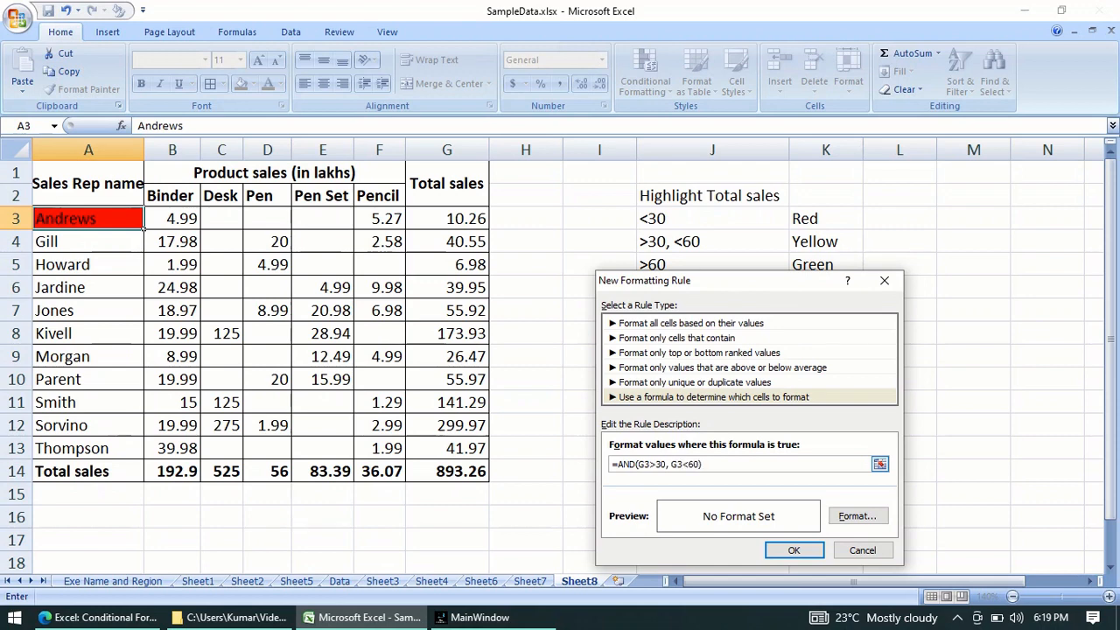
text())
Give the =AND(G3>30, G3<60) rule a yellow background fill and apply it to A3.
click(857, 515)
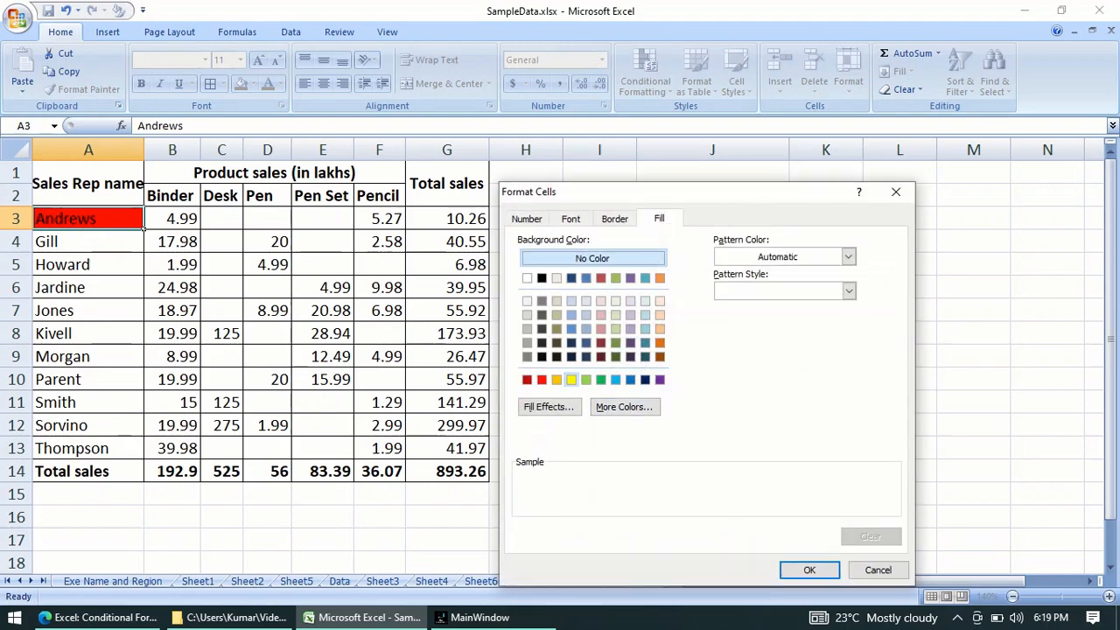
click(571, 379)
click(810, 570)
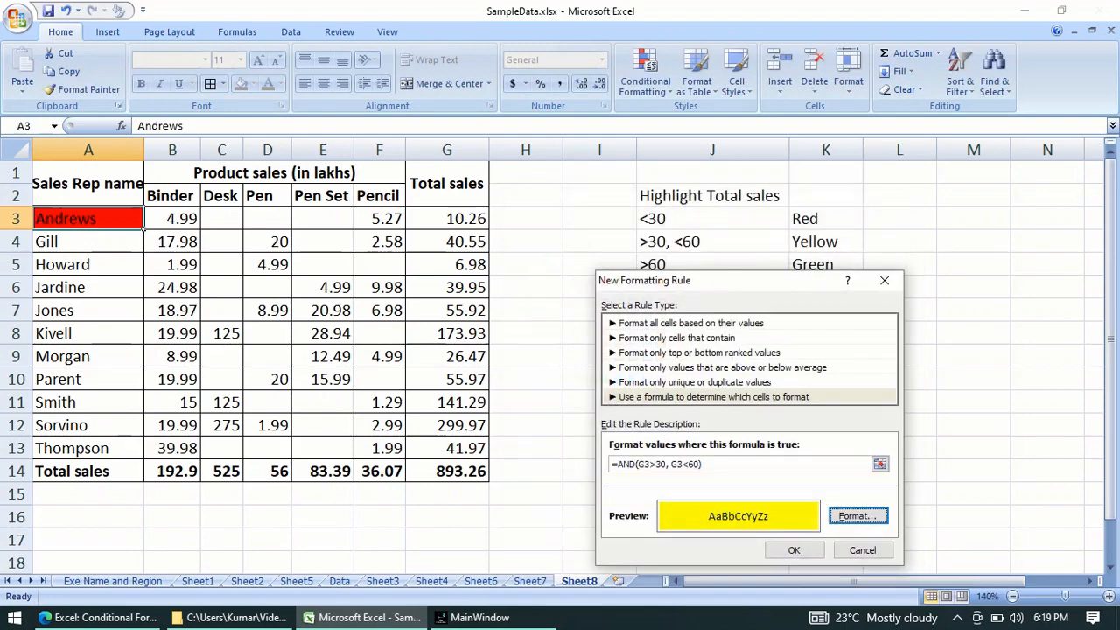
click(793, 550)
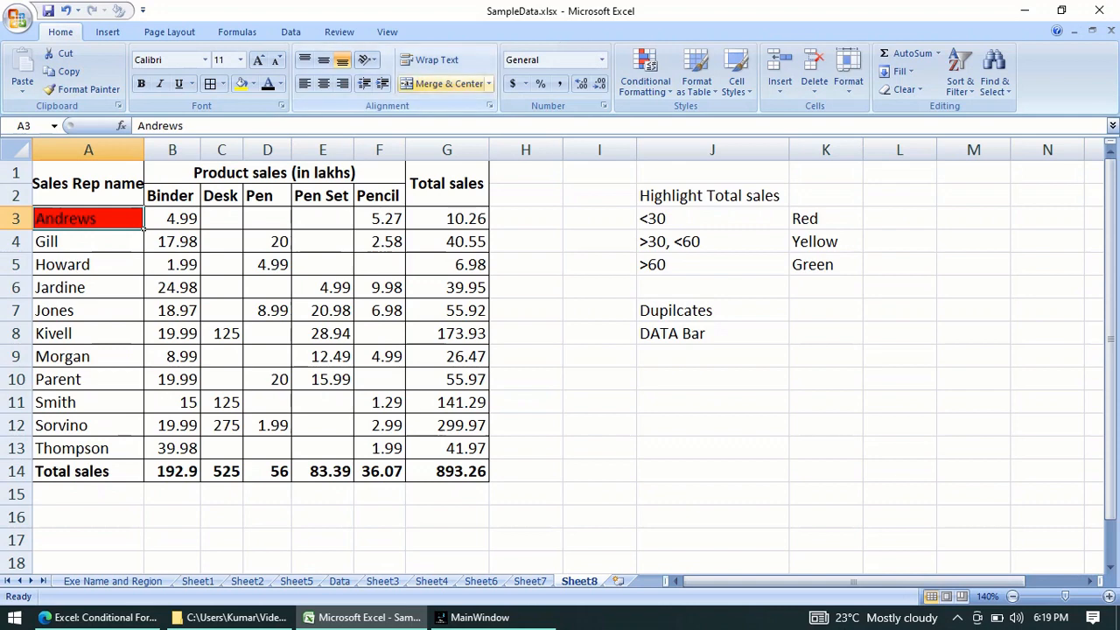
Start a third formula-based conditional formatting rule for A3 with the formula =G3>60.
click(644, 74)
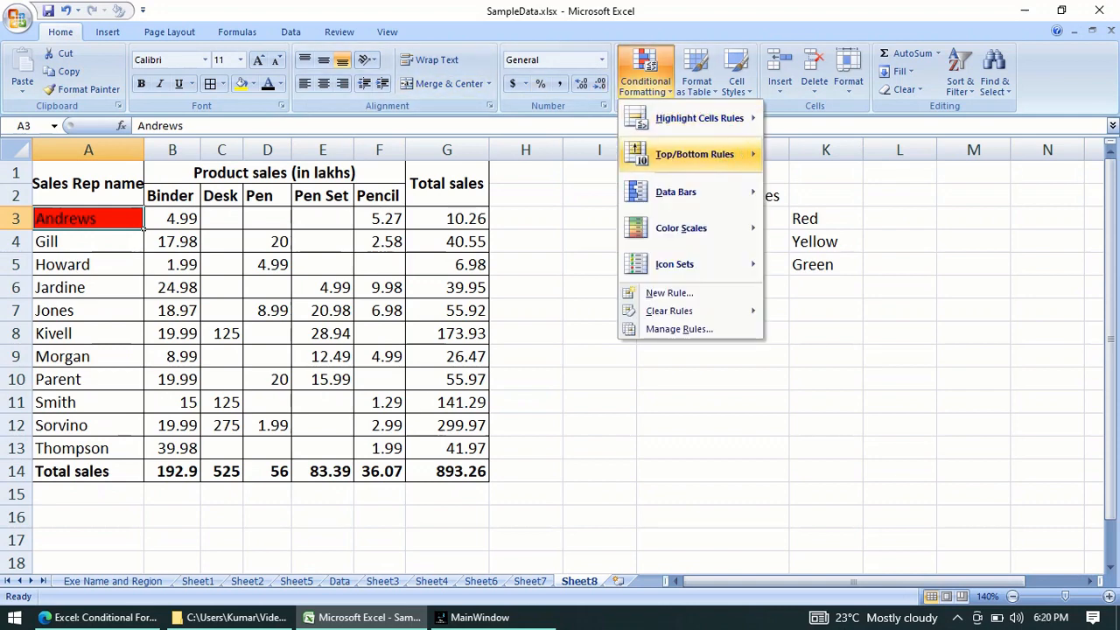
click(670, 294)
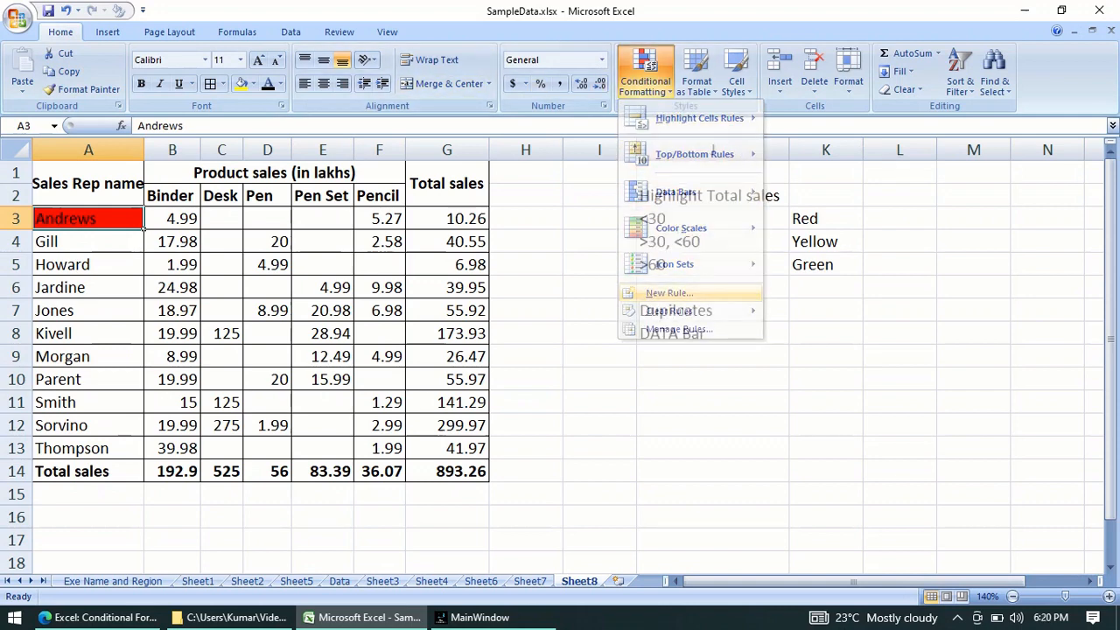
click(659, 377)
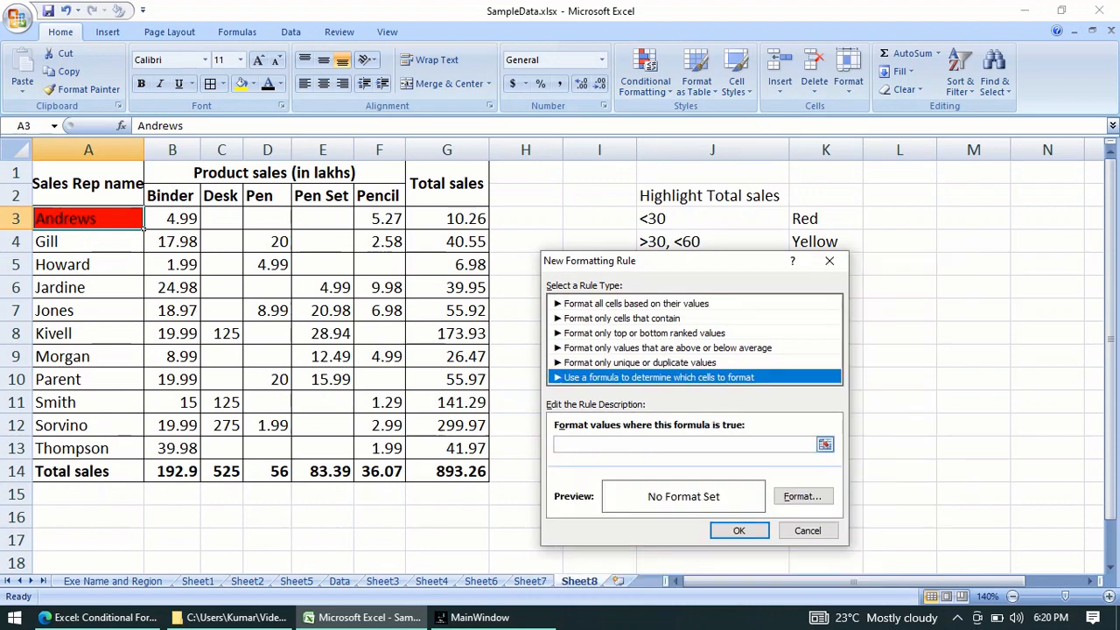
click(682, 444)
text(=G3)
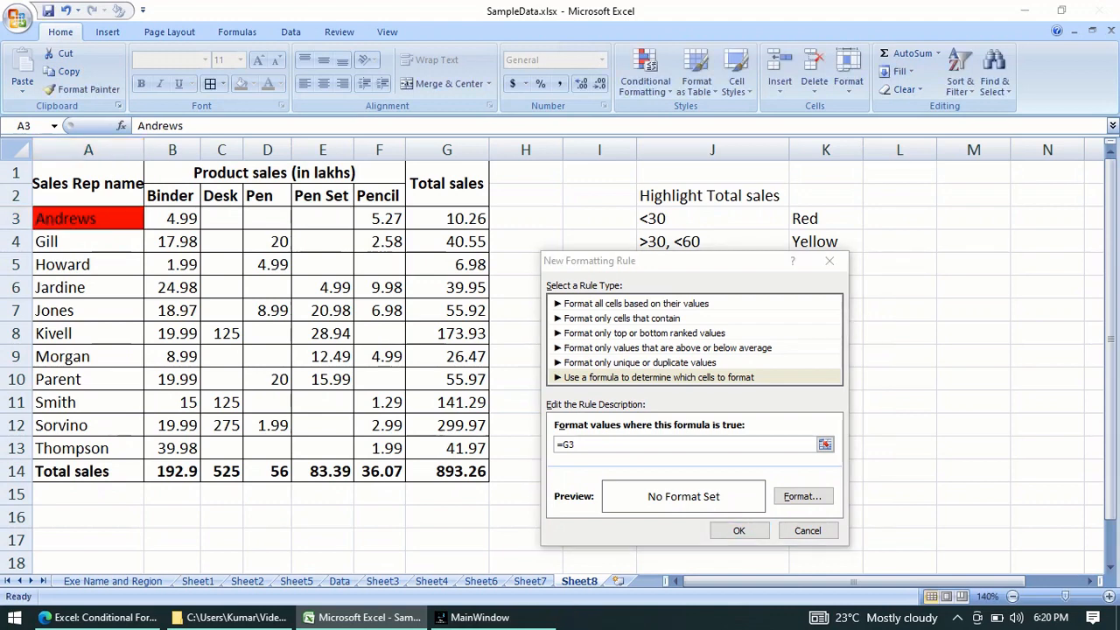
text(>)
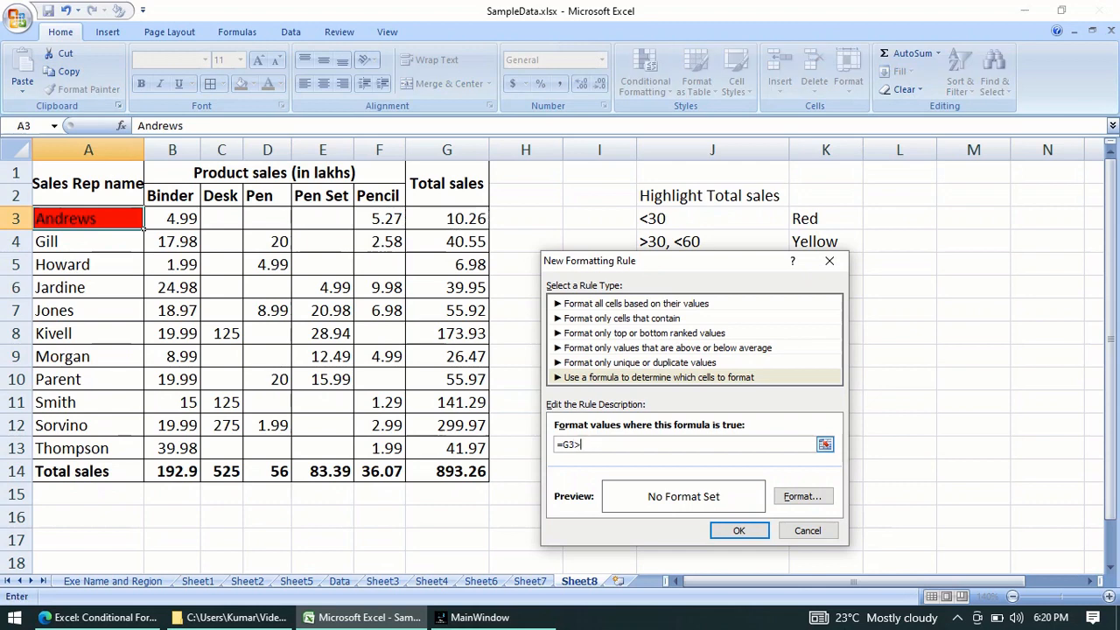
text(60)
Give the =G3>60 rule a green background fill and apply it to A3.
click(803, 496)
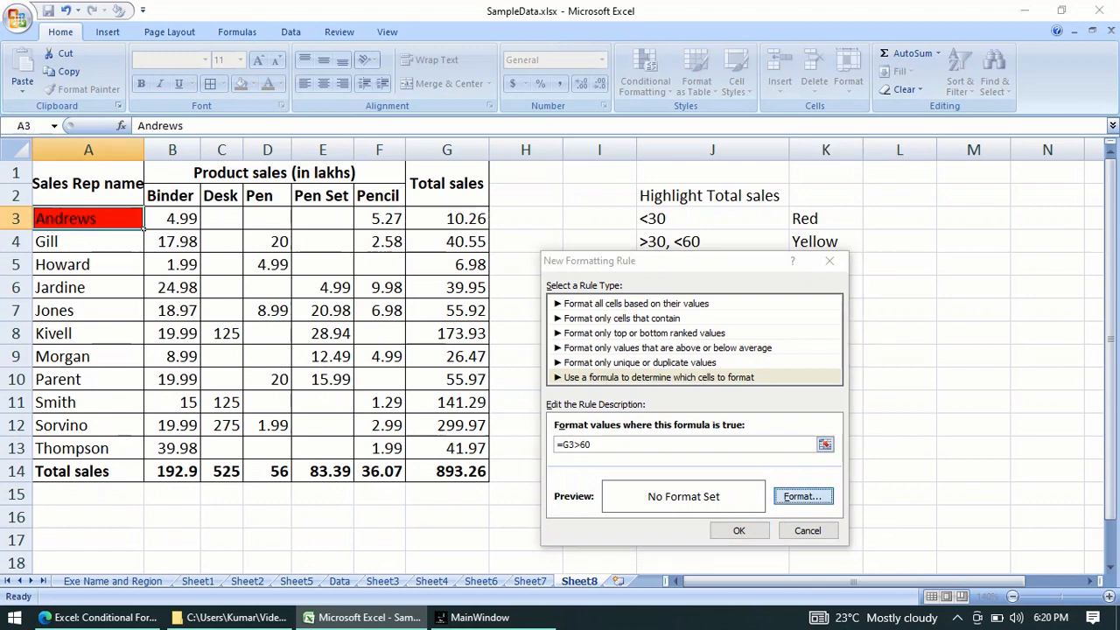
click(643, 396)
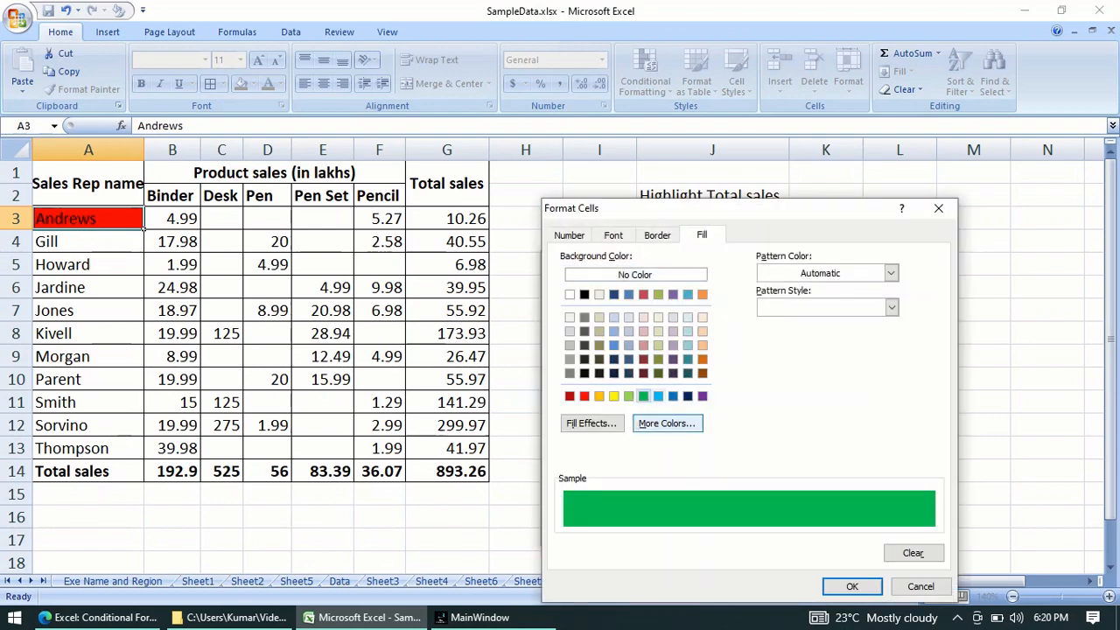
click(852, 586)
click(739, 530)
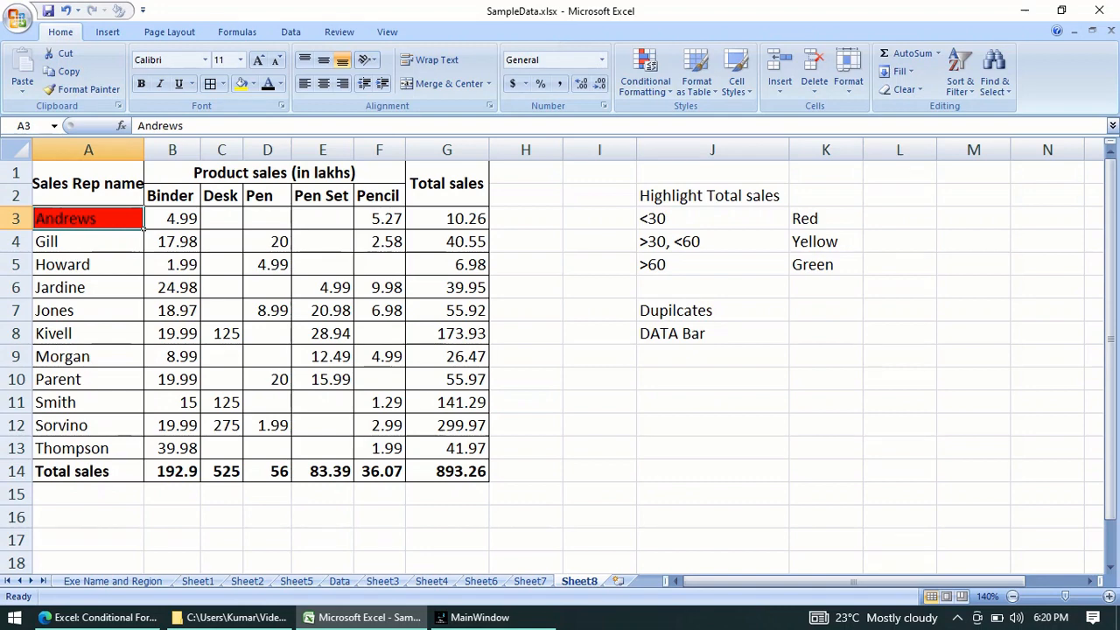
Copy the conditional formatting of A3 to the other sales rep names in A4:A13 with Format Painter.
click(83, 89)
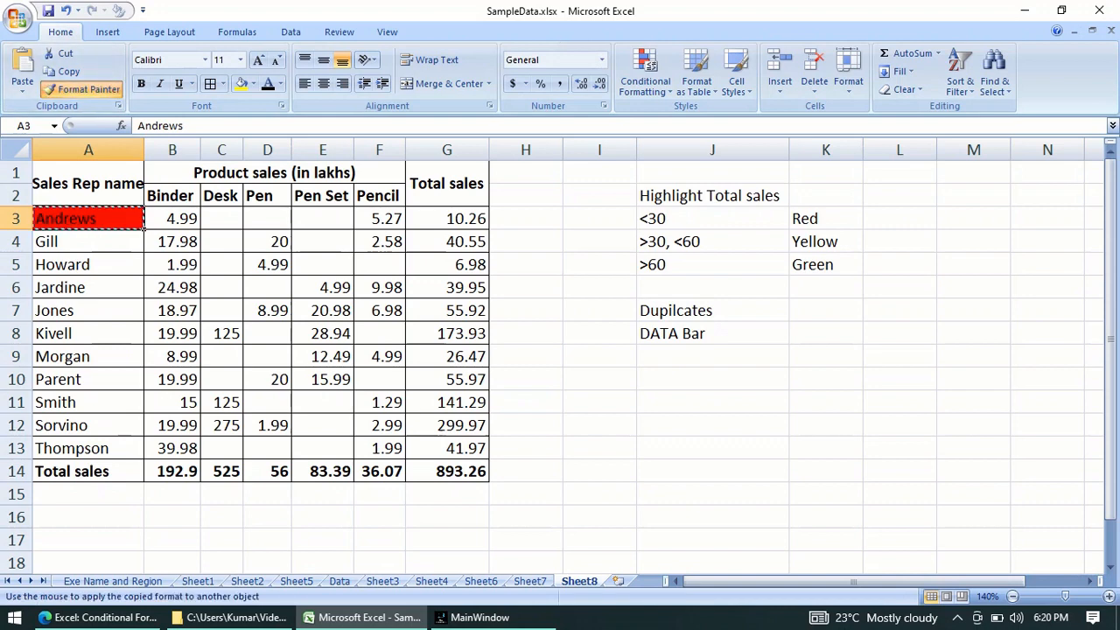
drag(87, 242, 87, 448)
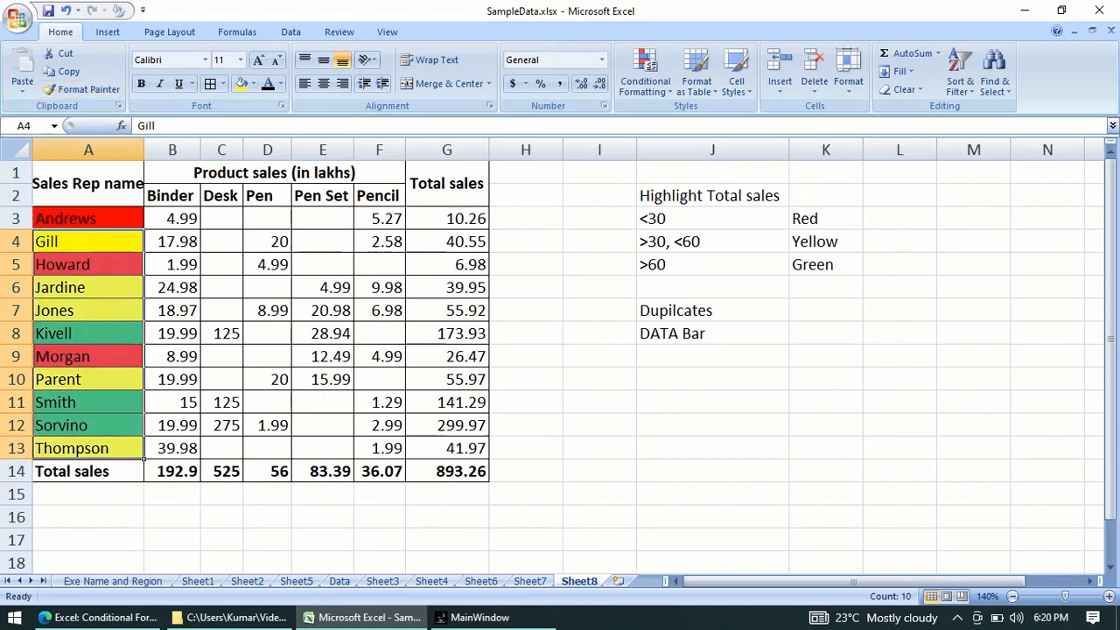
click(140, 317)
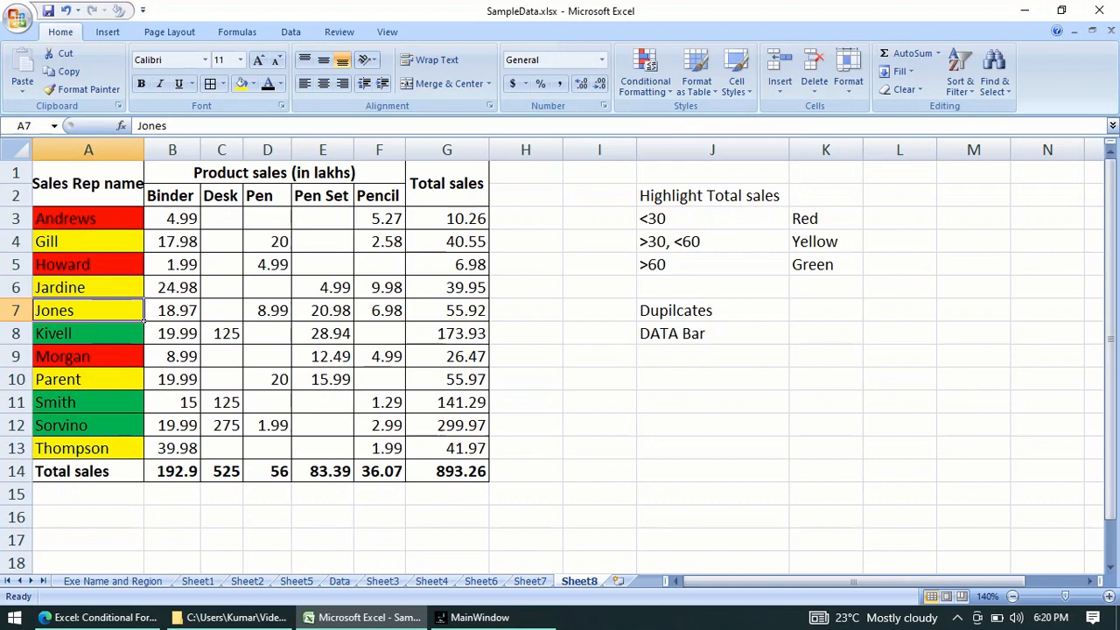
click(142, 364)
click(143, 274)
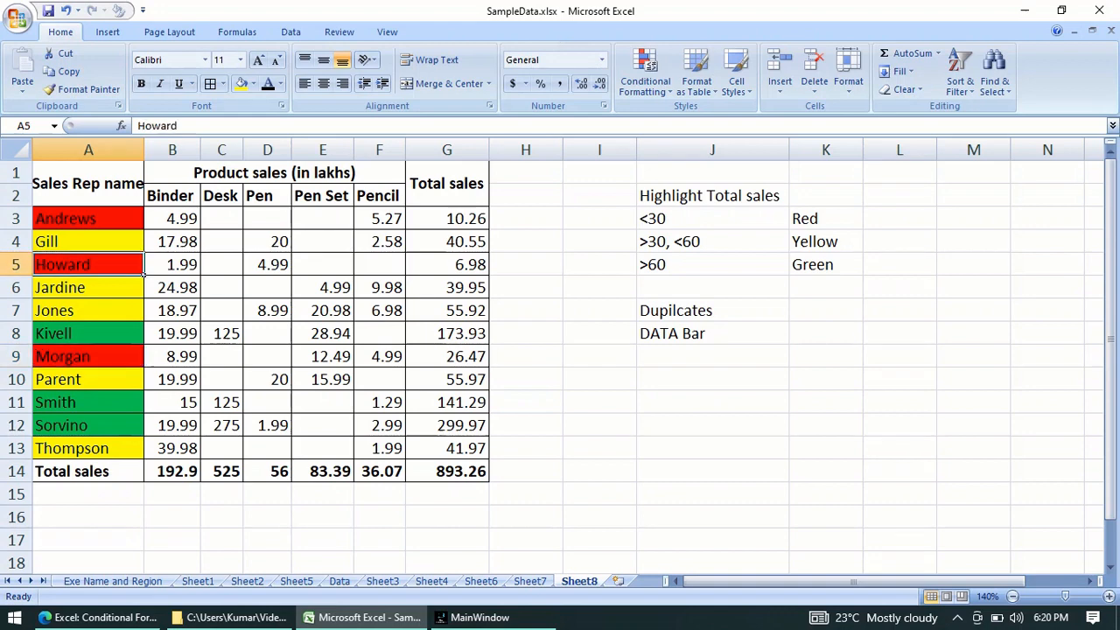
click(142, 227)
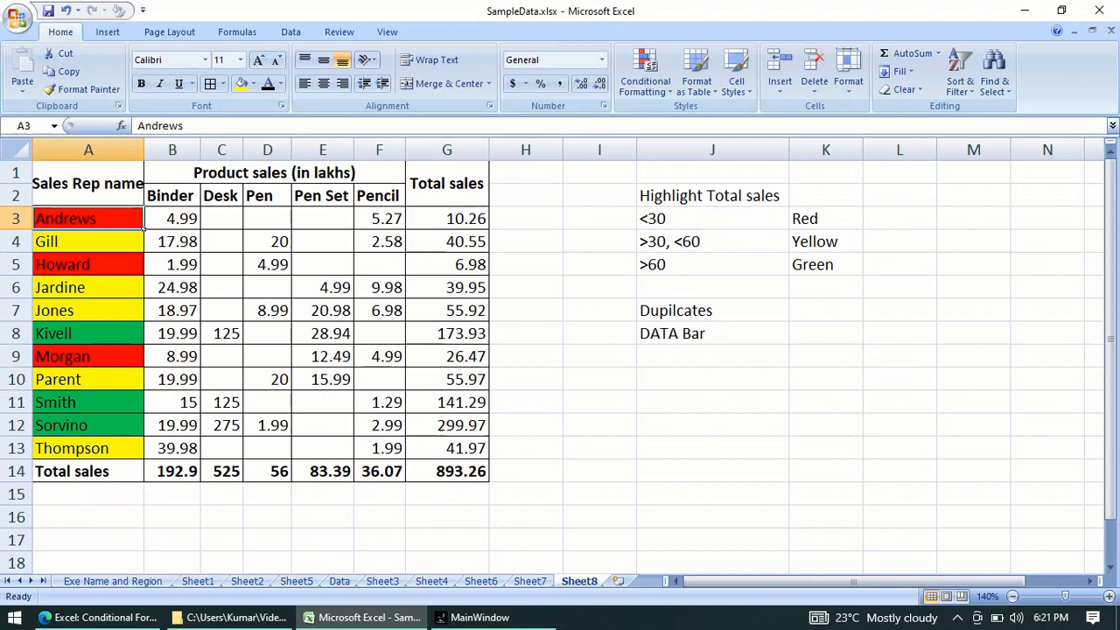
click(266, 287)
click(222, 287)
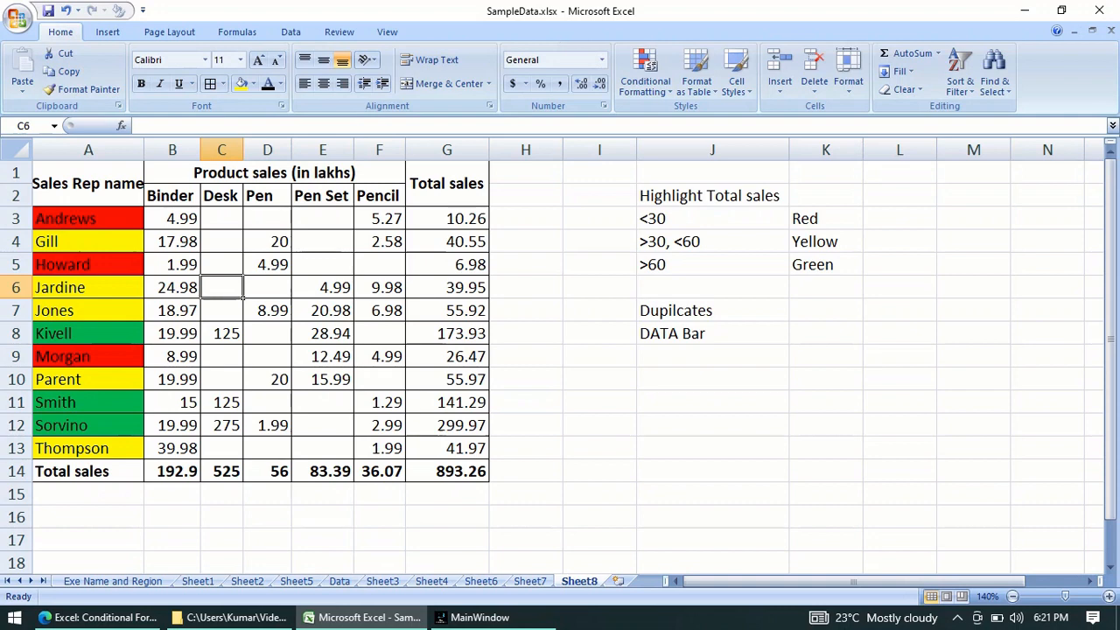
click(447, 219)
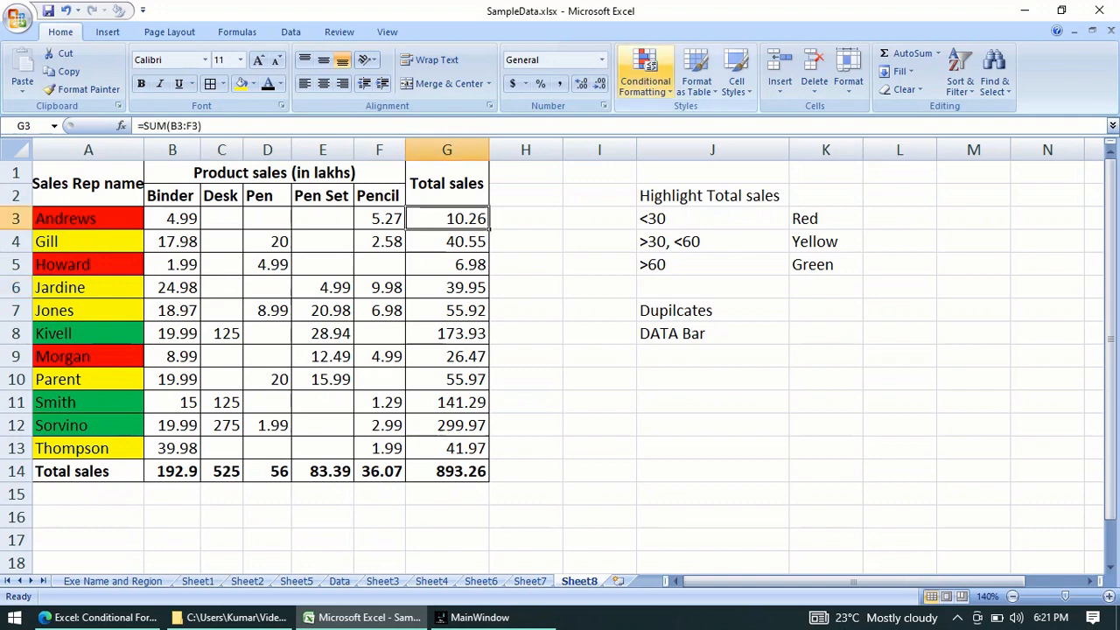
click(645, 77)
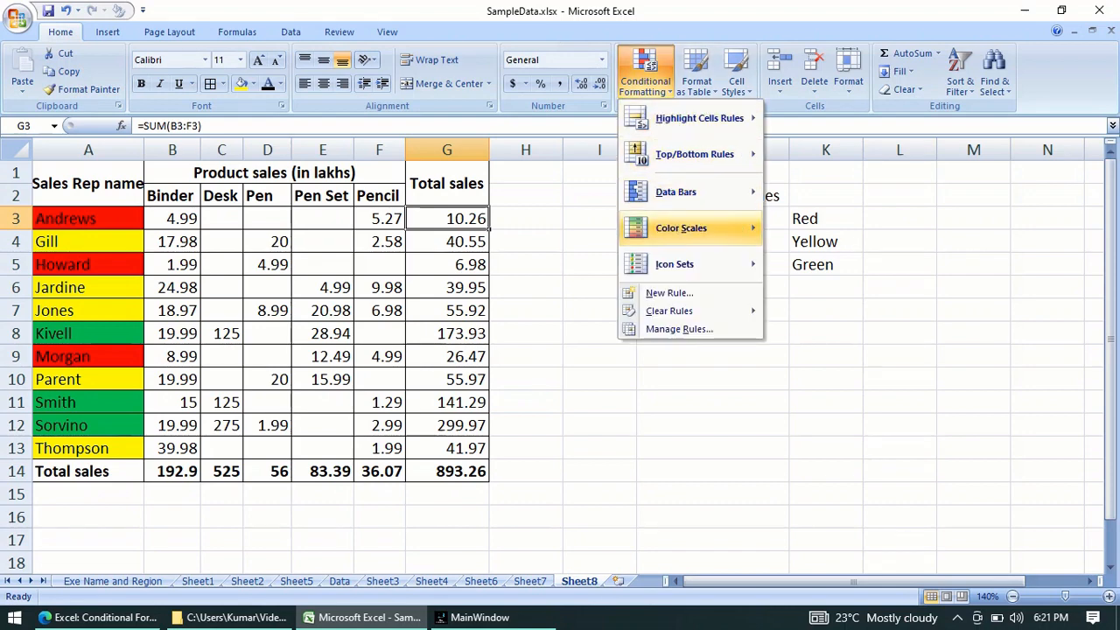
mouse_move(700, 118)
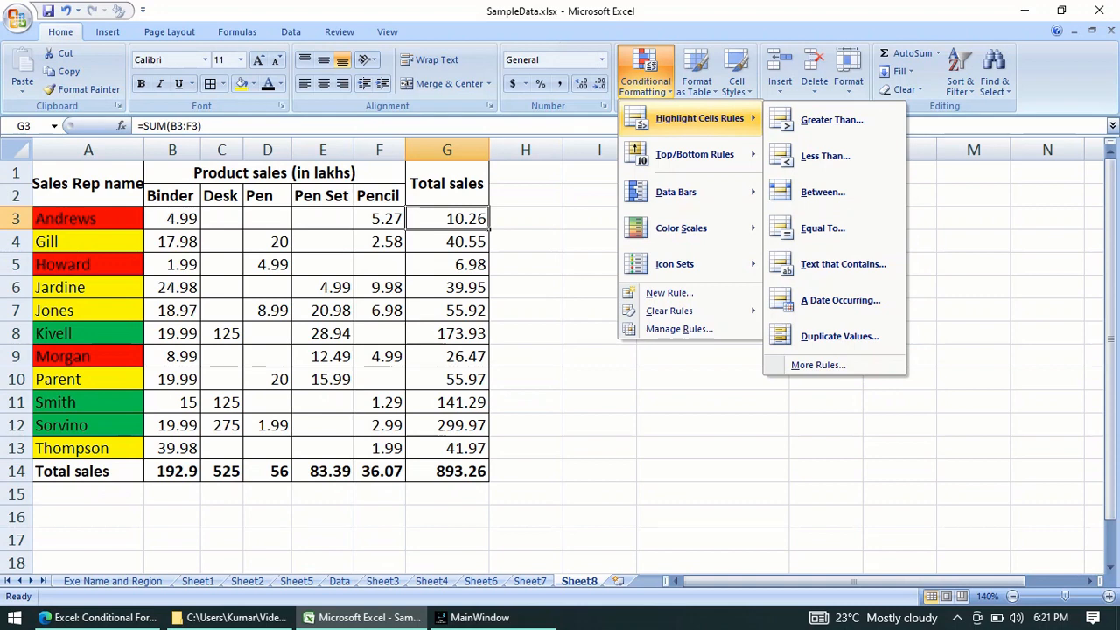
key(Escape)
key(Escape)
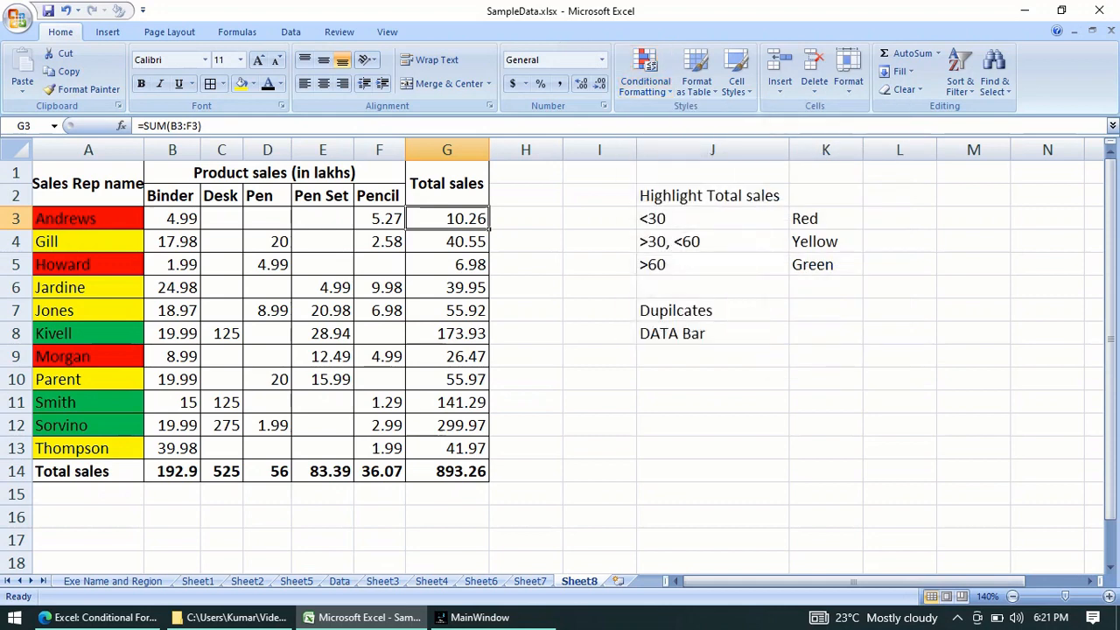
click(88, 219)
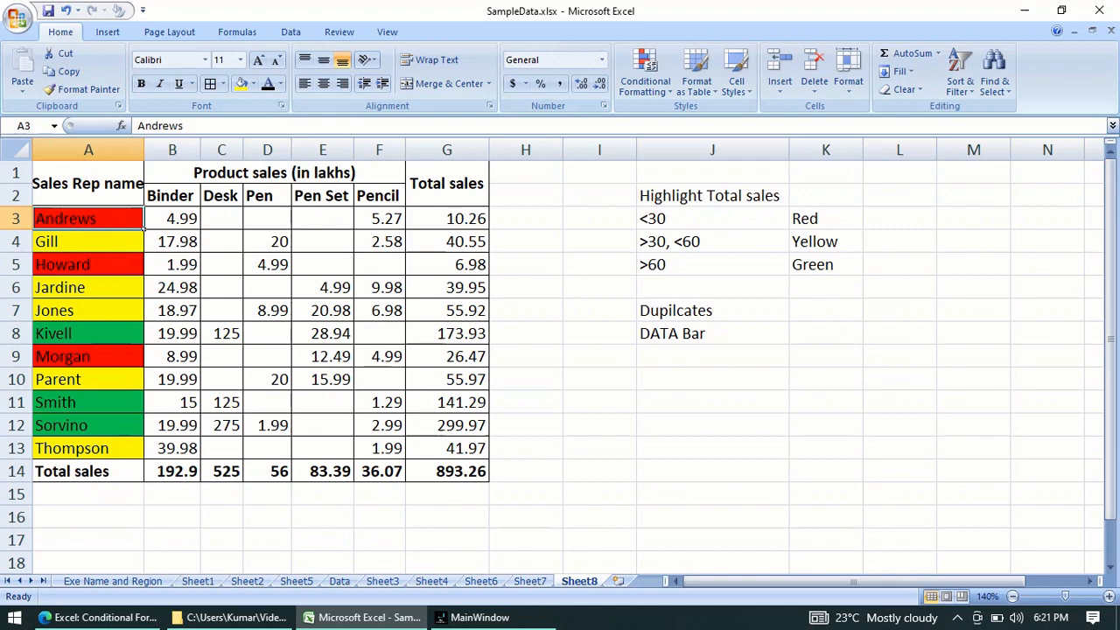
Start a Less Than highlight rule for total sales cell G3 with the threshold 30.
click(447, 219)
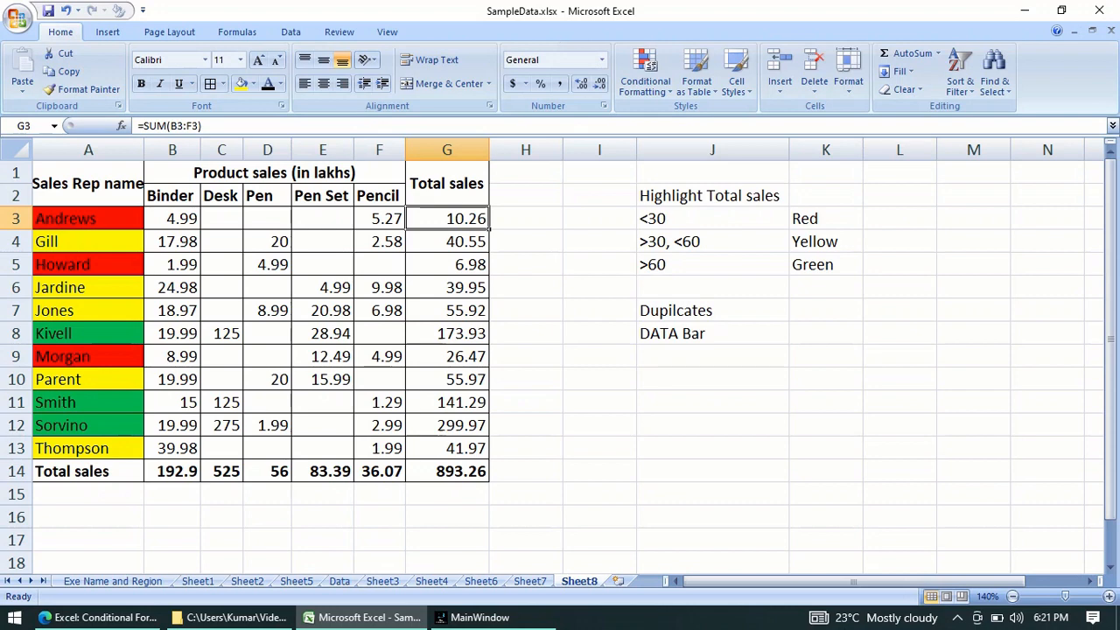
click(645, 81)
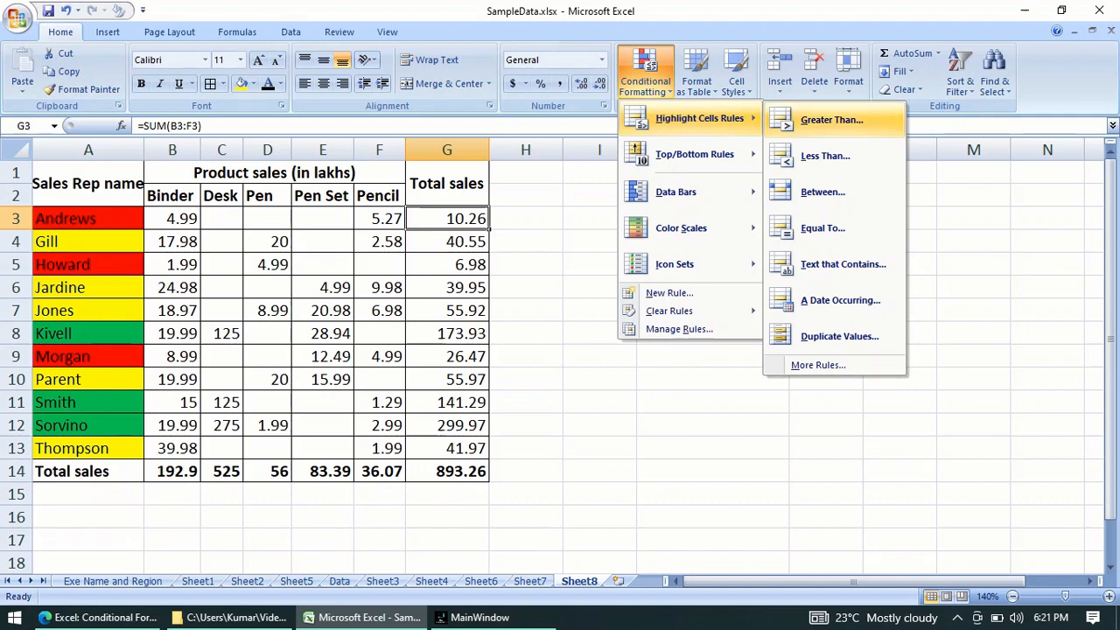
click(826, 155)
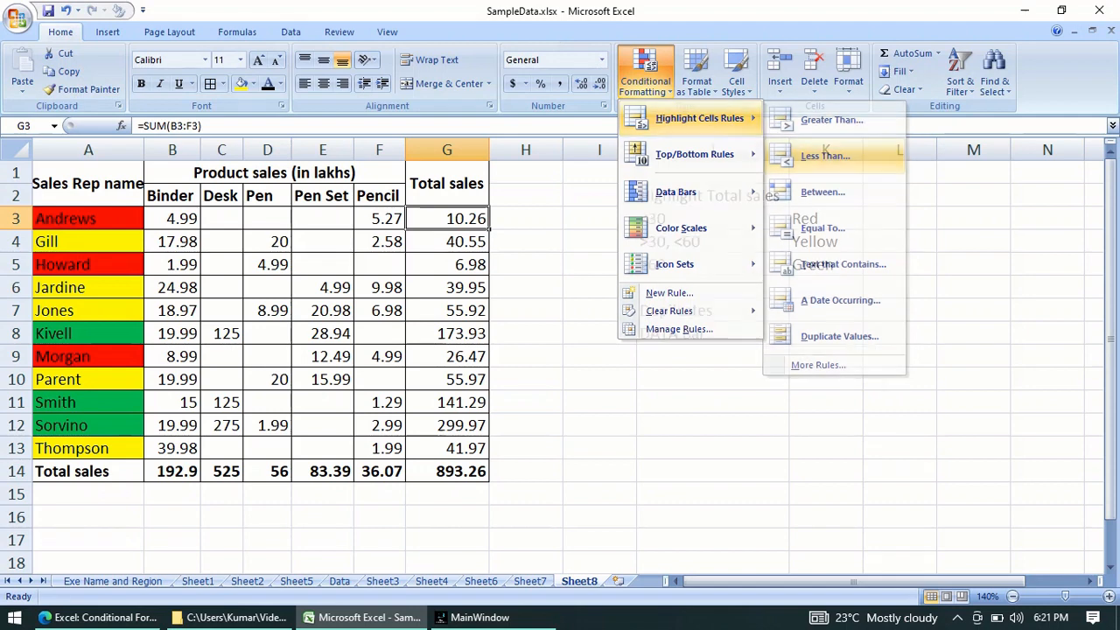
text(30)
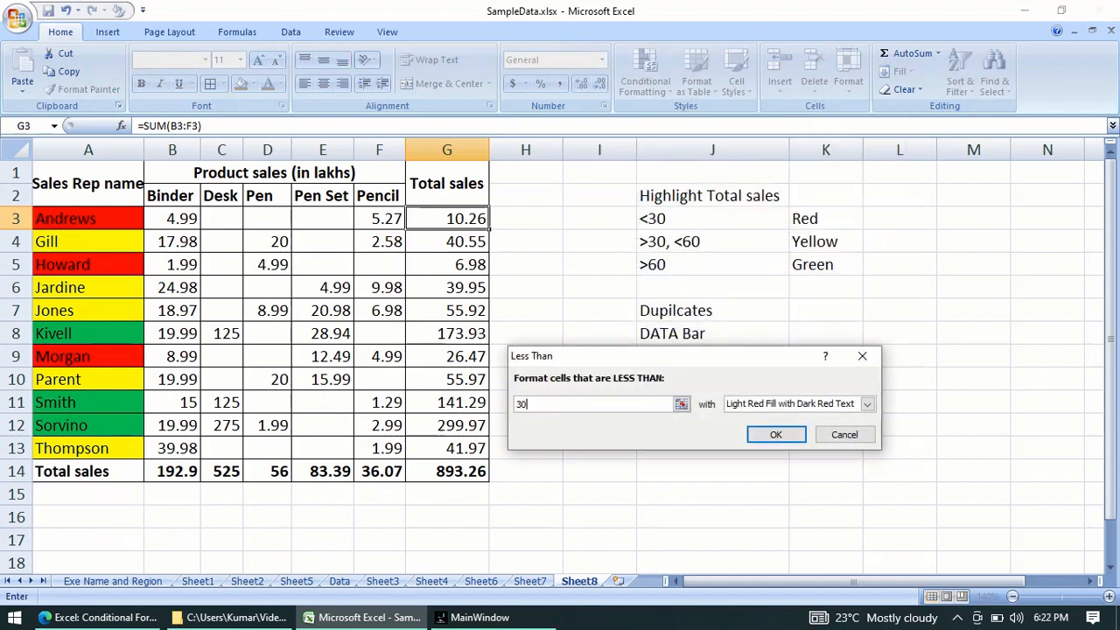
Give the Less Than 30 rule a custom format with a red background fill and apply it to G3.
click(867, 403)
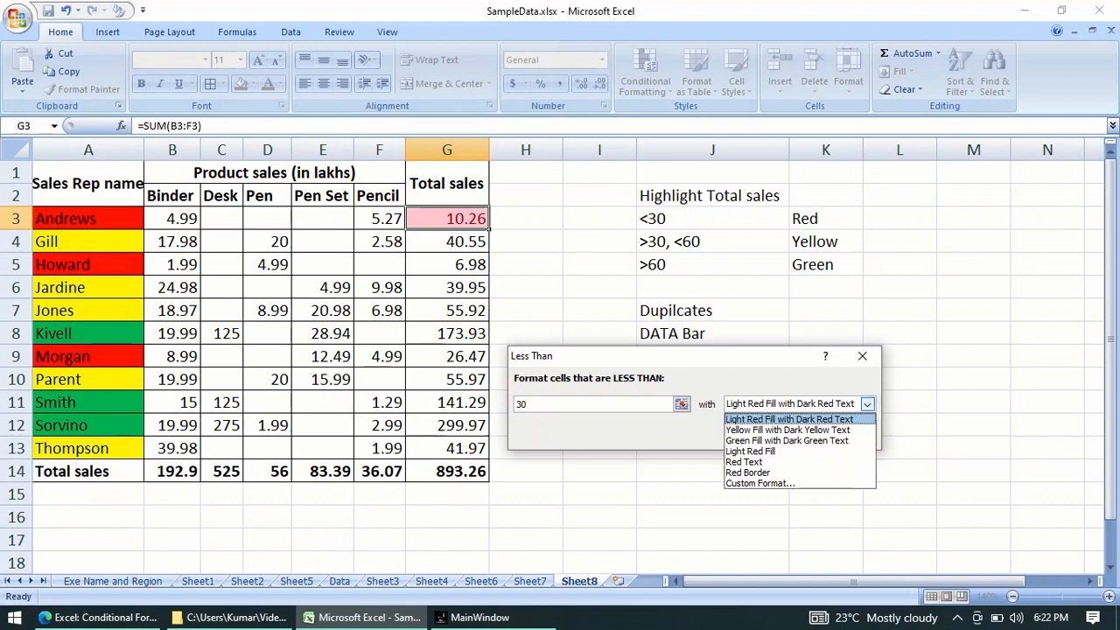
key(Down)
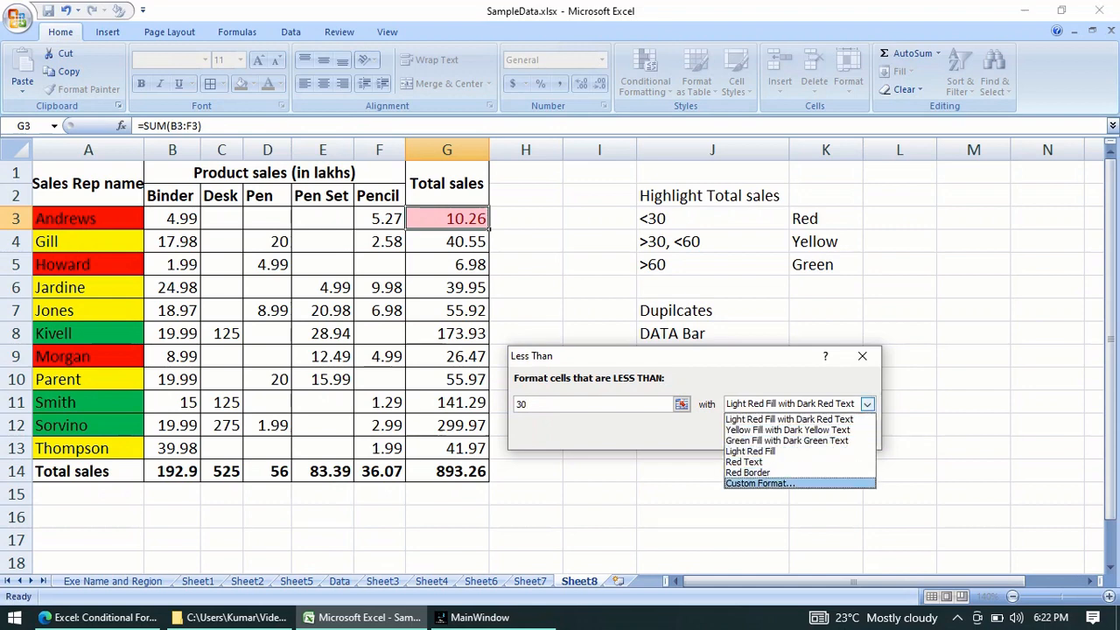
key(Return)
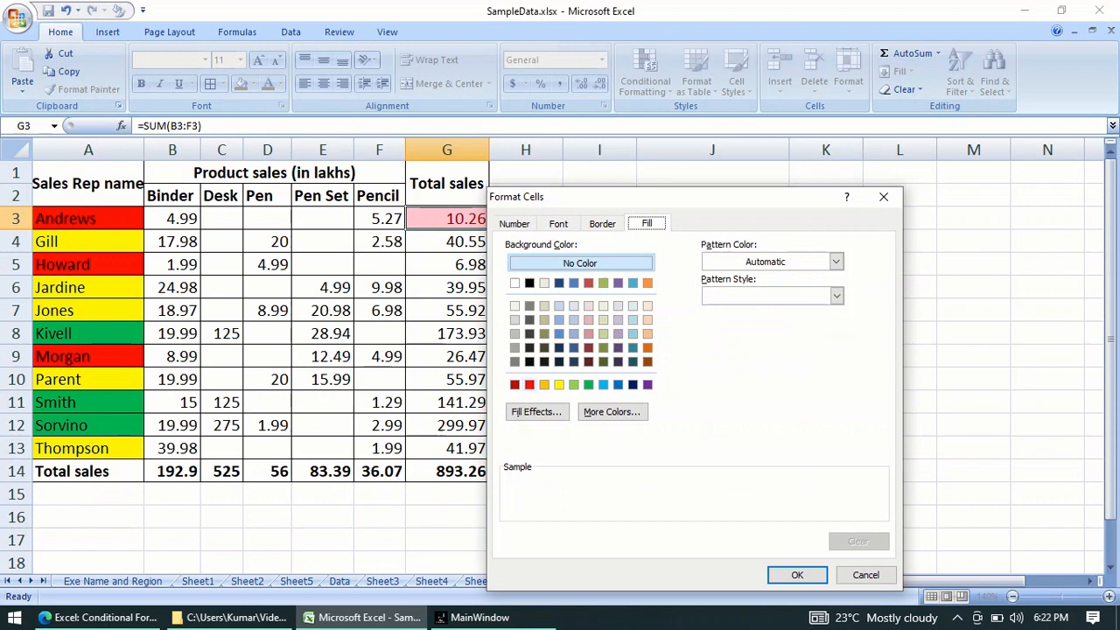
click(530, 385)
click(797, 575)
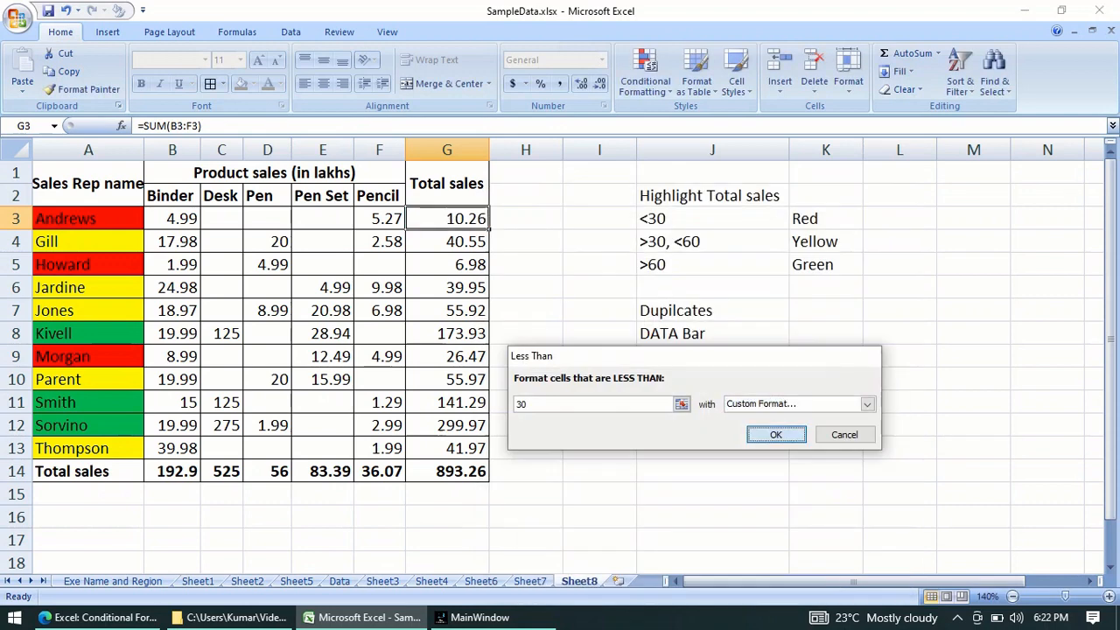
click(776, 434)
Start a Between highlight rule for G3 with the limits 30 and 60.
click(645, 75)
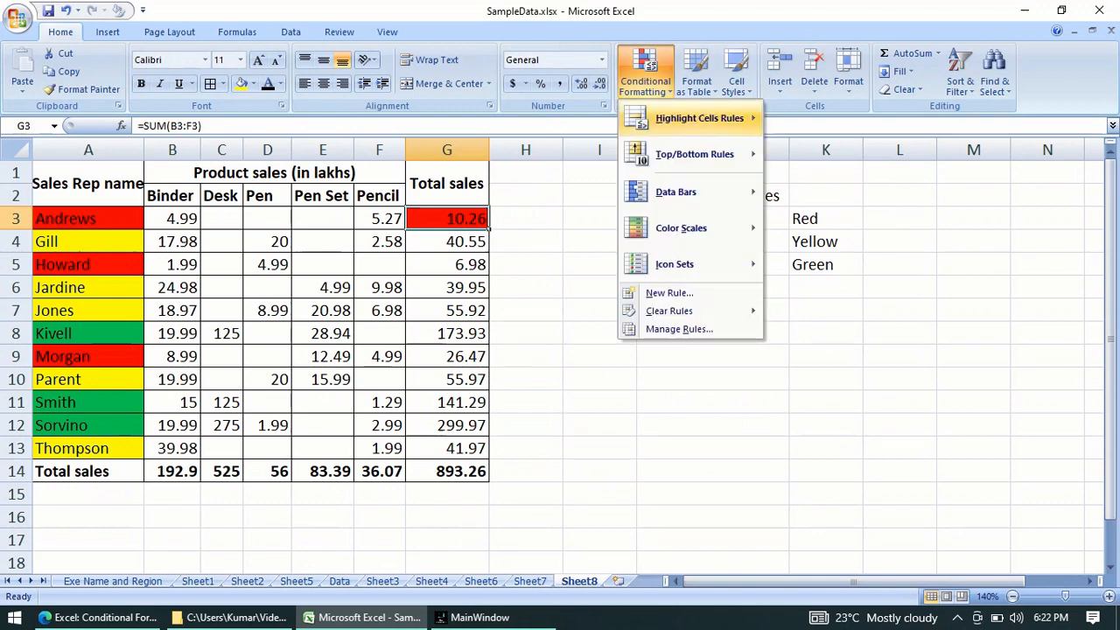
mouse_move(700, 118)
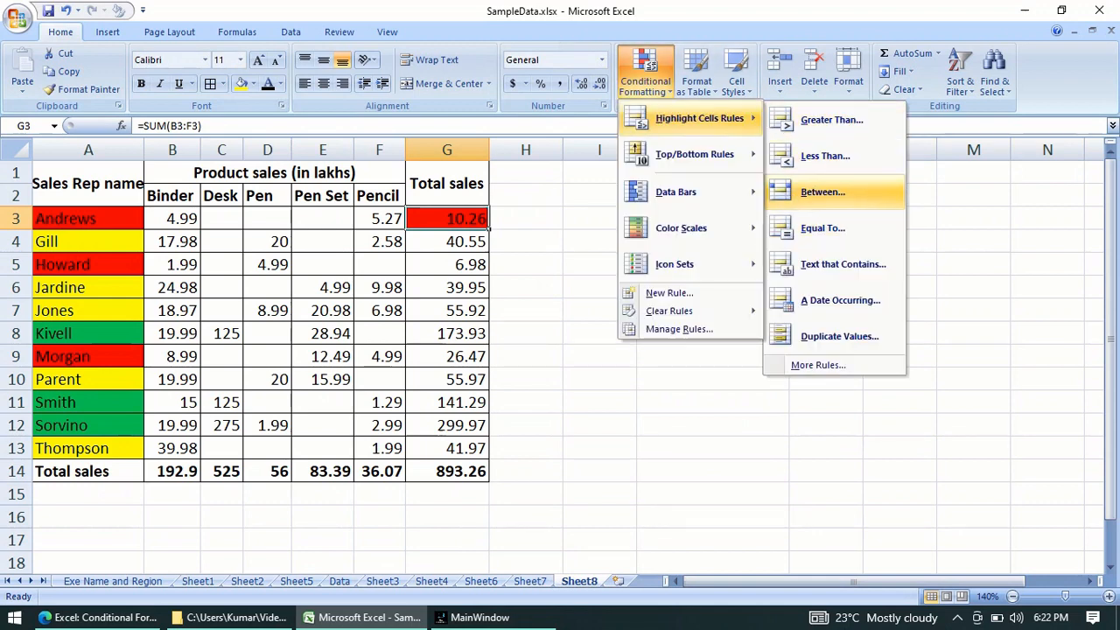
click(823, 192)
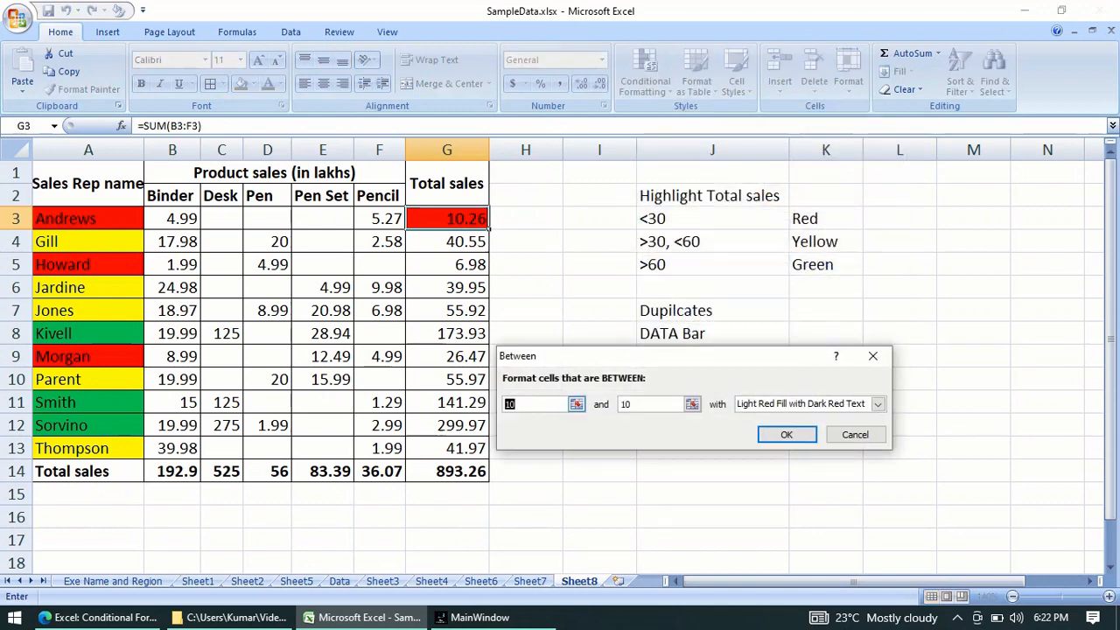
click(516, 404)
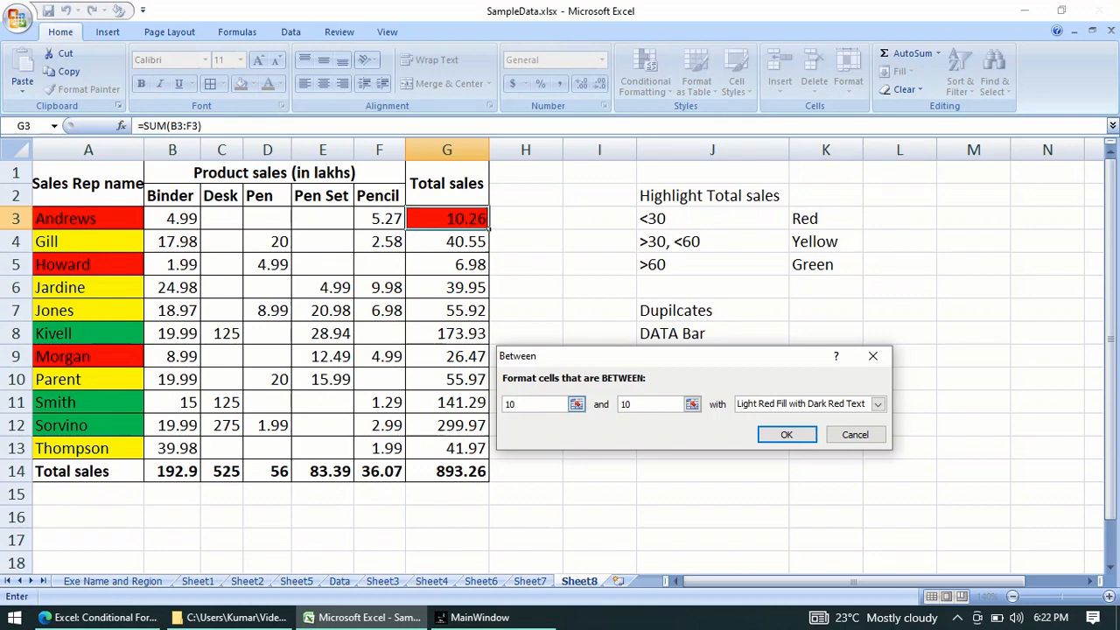
key(BackSpace)
key(BackSpace)
text(30)
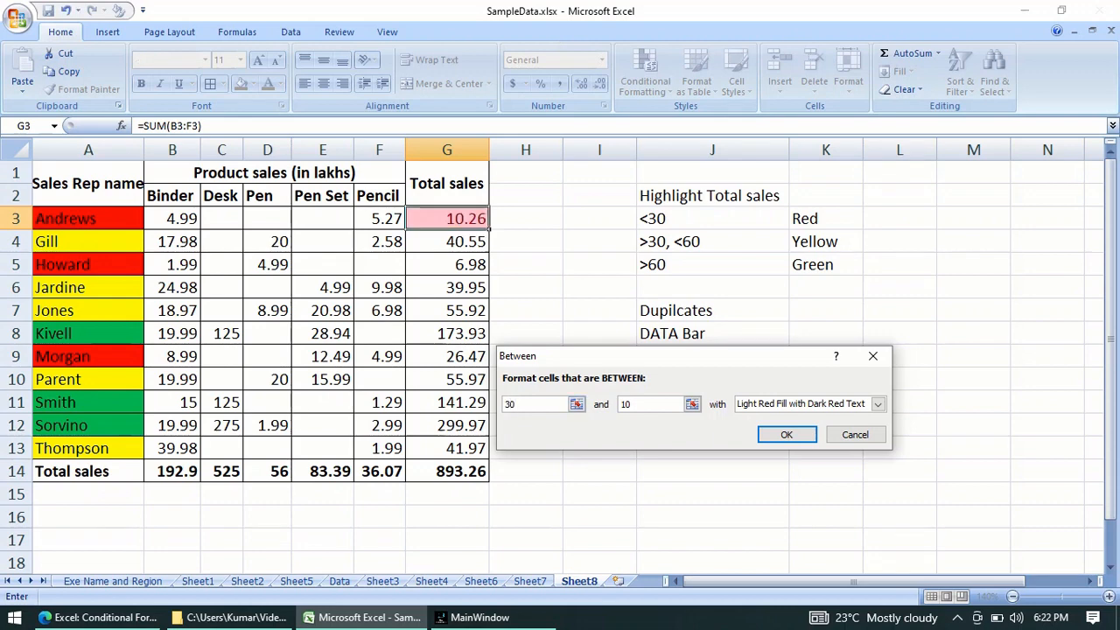
click(634, 405)
key(BackSpace)
key(BackSpace)
text(60)
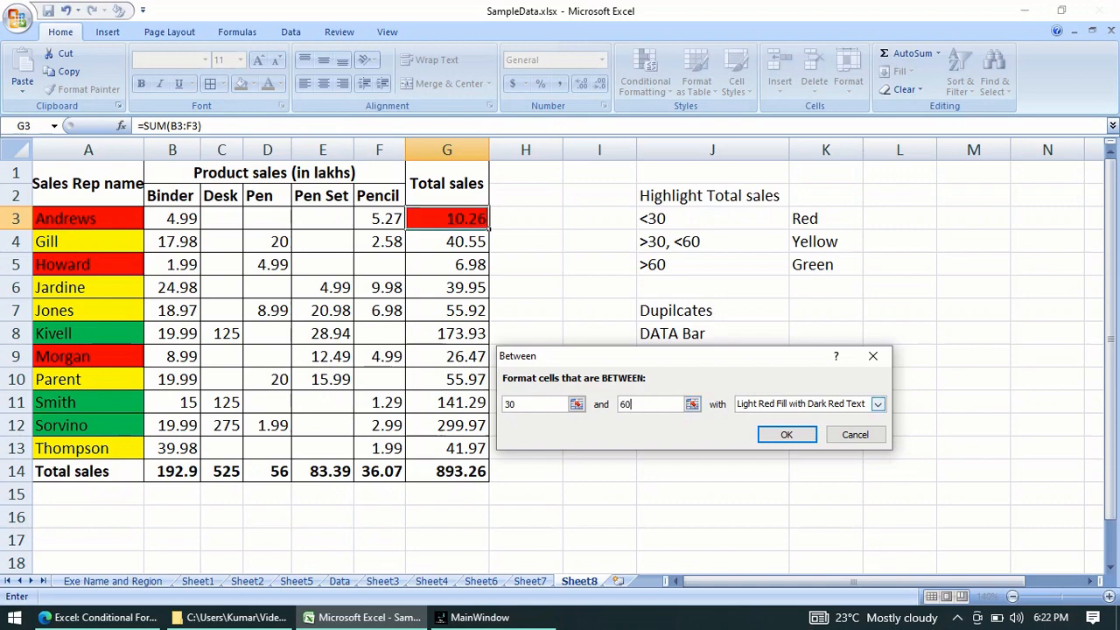
Give the Between 30 and 60 rule a custom format with a yellow background fill and apply it to G3.
click(878, 403)
click(770, 483)
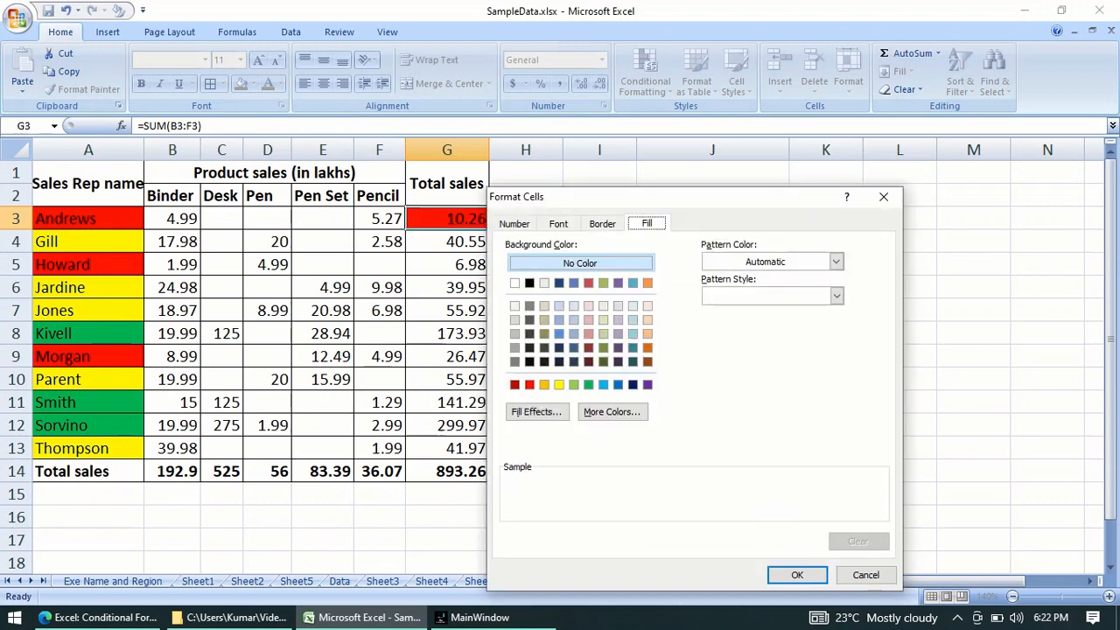
click(559, 384)
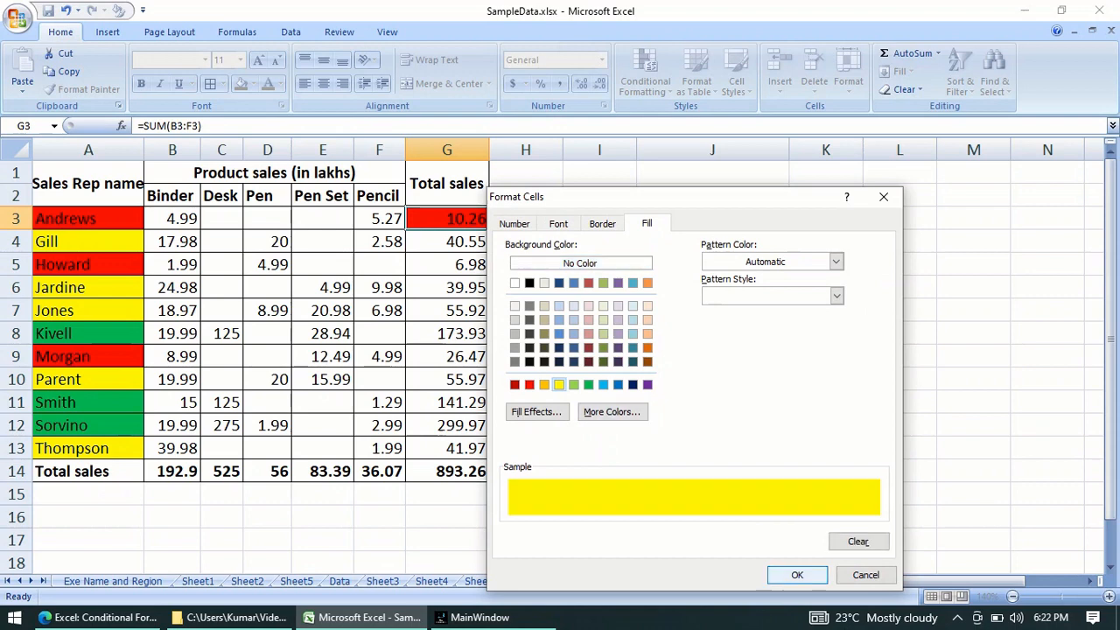
click(798, 575)
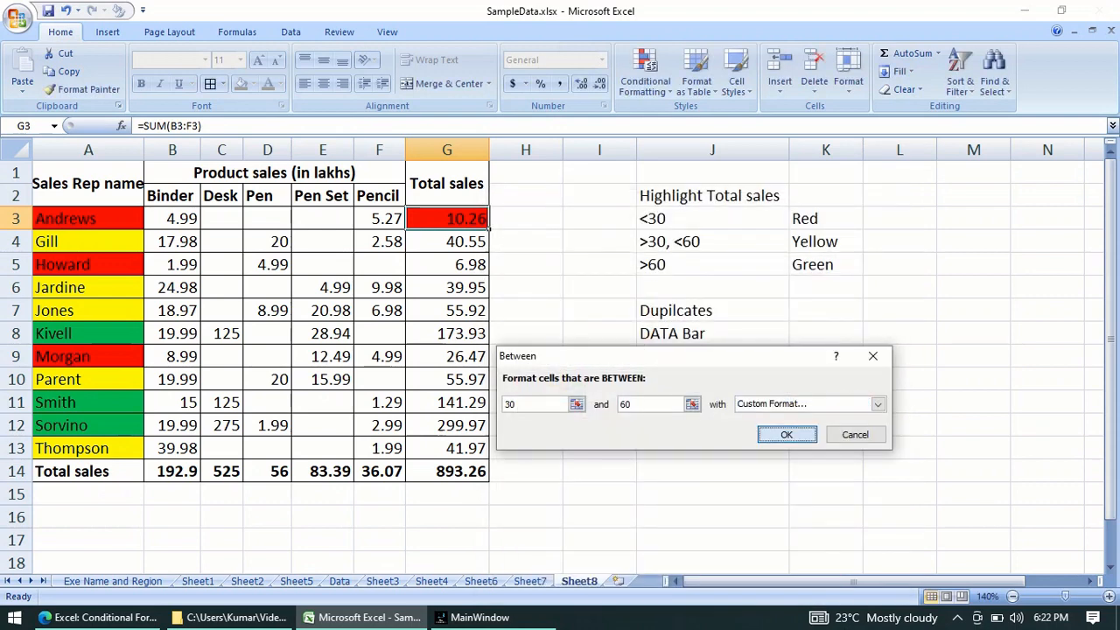
click(785, 434)
Add a Greater Than 60 highlight rule to total sales cell G3 with a custom green background fill.
click(646, 83)
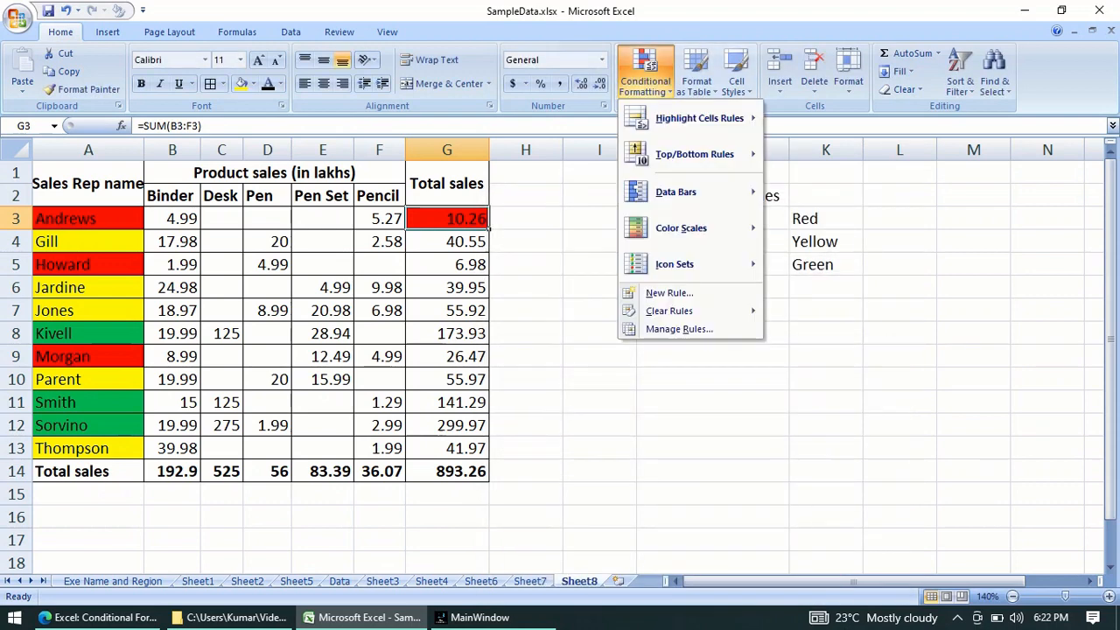
mouse_move(700, 118)
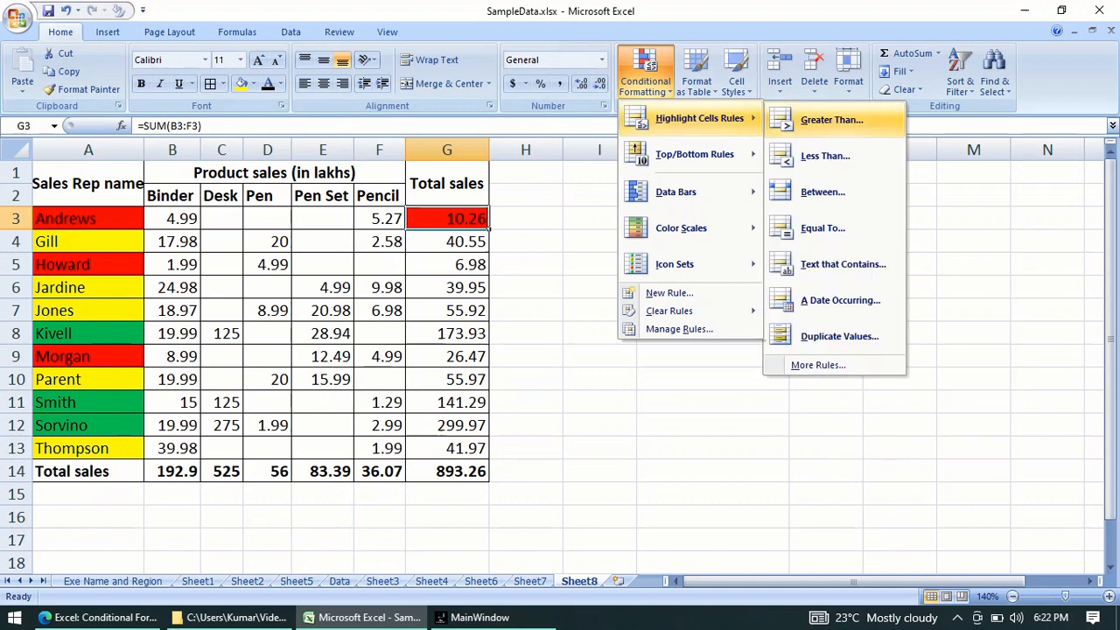
click(832, 117)
text(60)
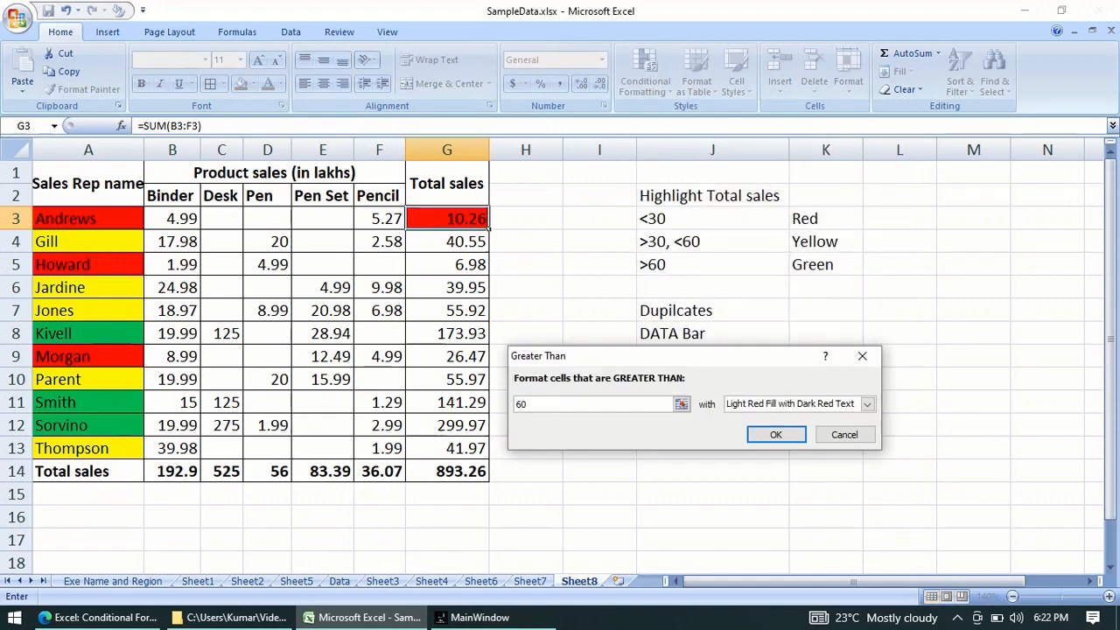
click(867, 404)
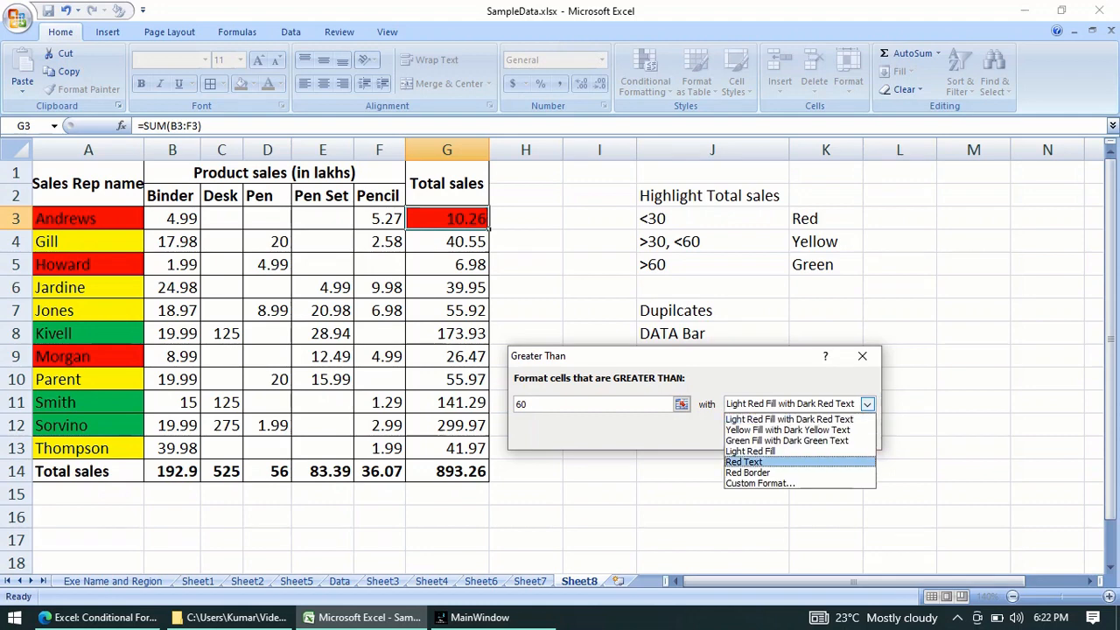
click(800, 484)
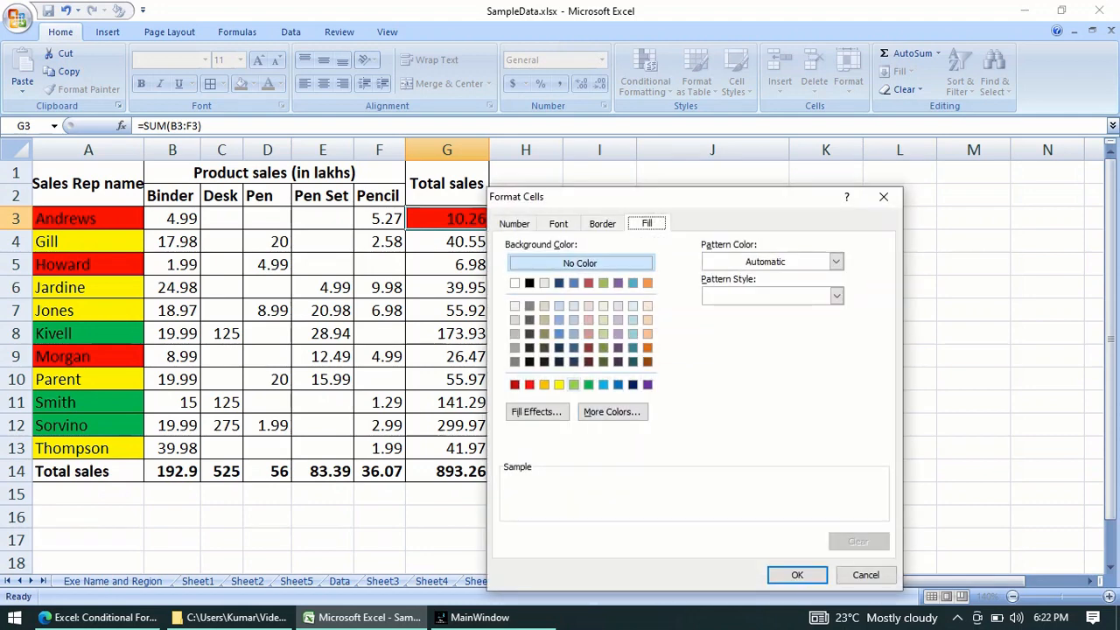
click(588, 384)
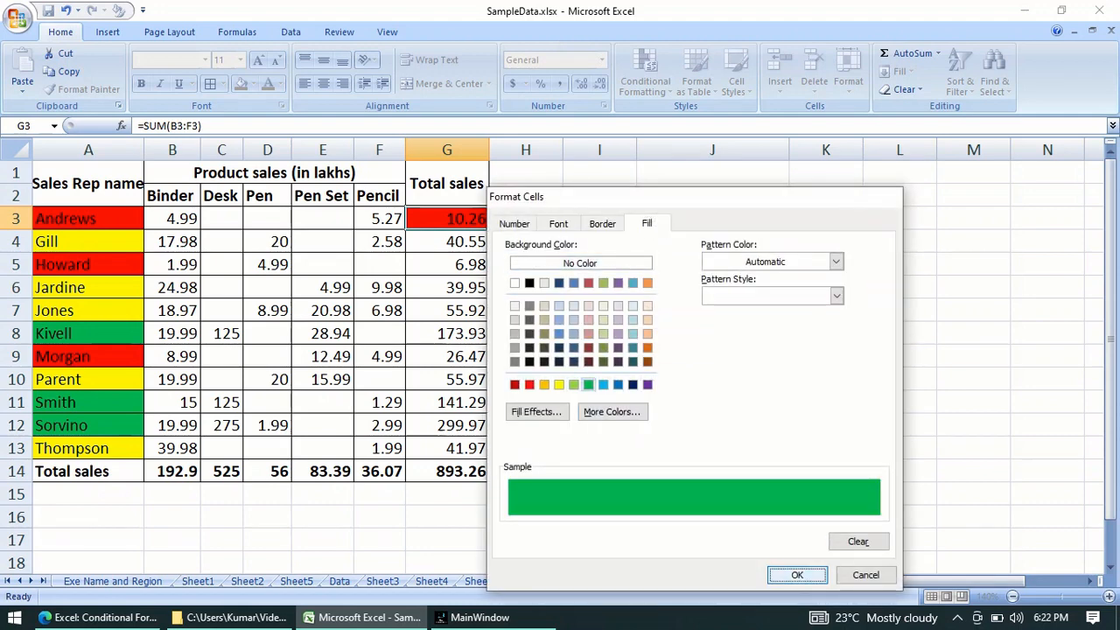
click(797, 575)
click(776, 435)
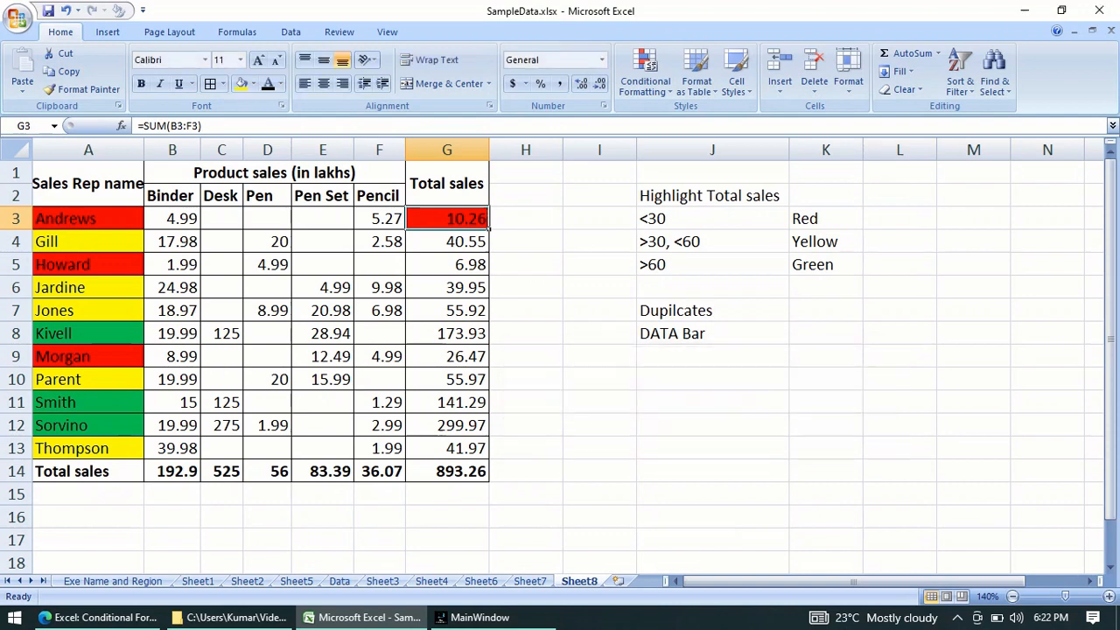
Copy the formatting of G3 onto the other reps' total sales cells G4:G13 with Format Painter.
click(447, 264)
click(448, 218)
click(82, 89)
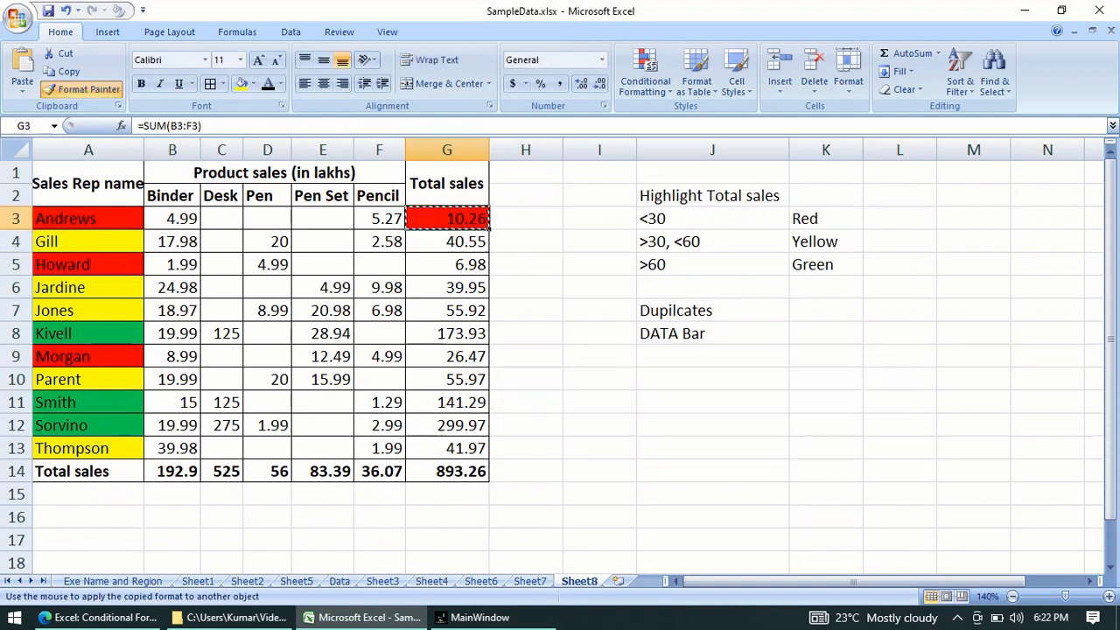
drag(451, 242, 479, 451)
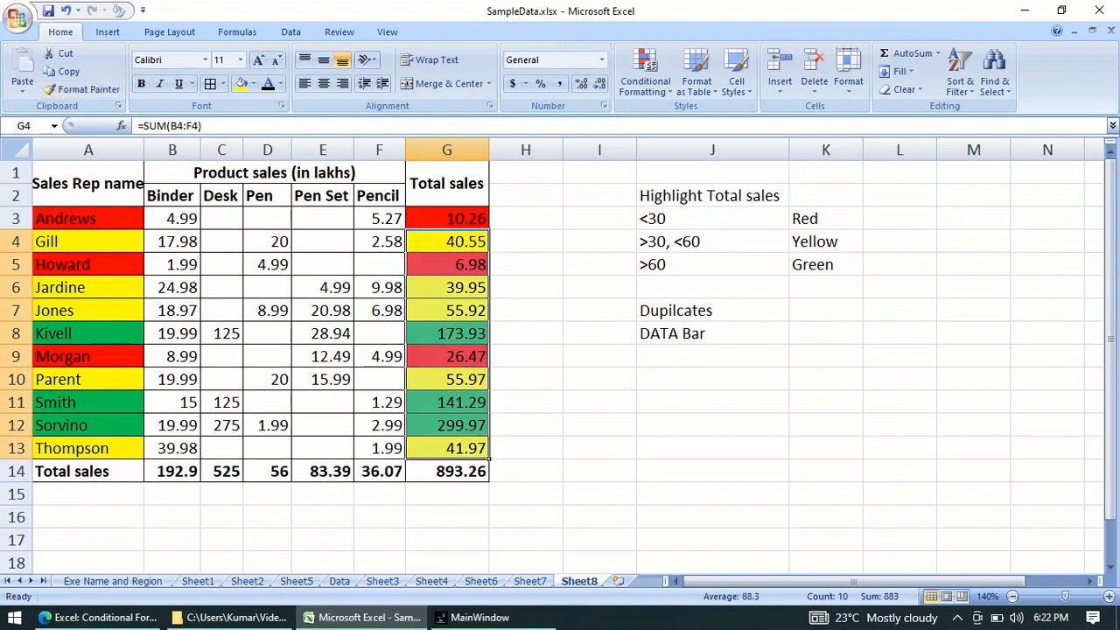
click(447, 380)
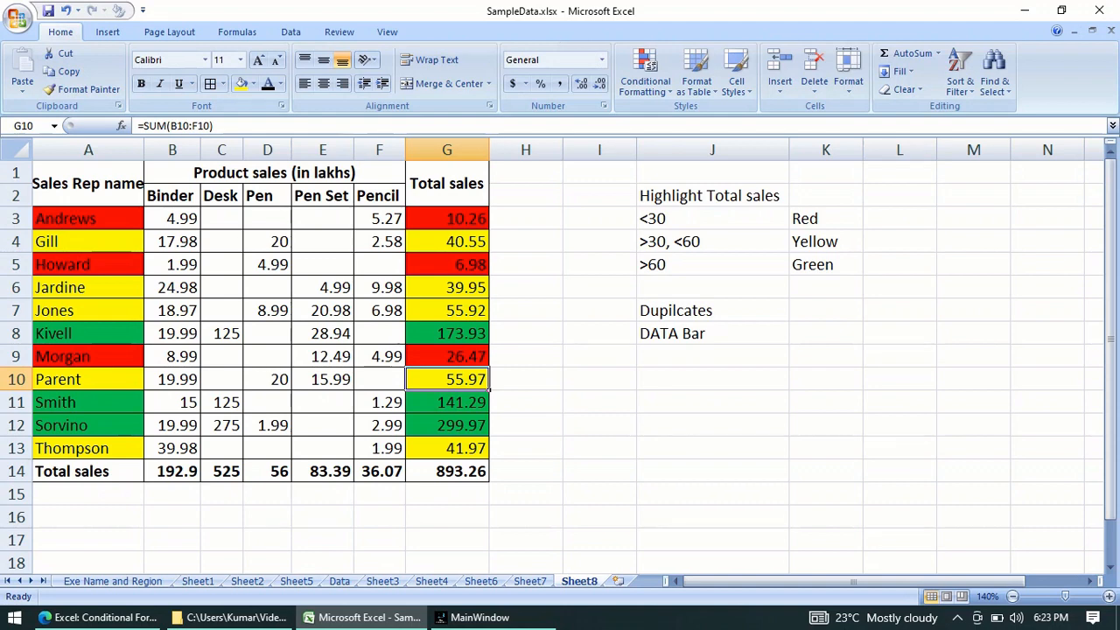
click(447, 219)
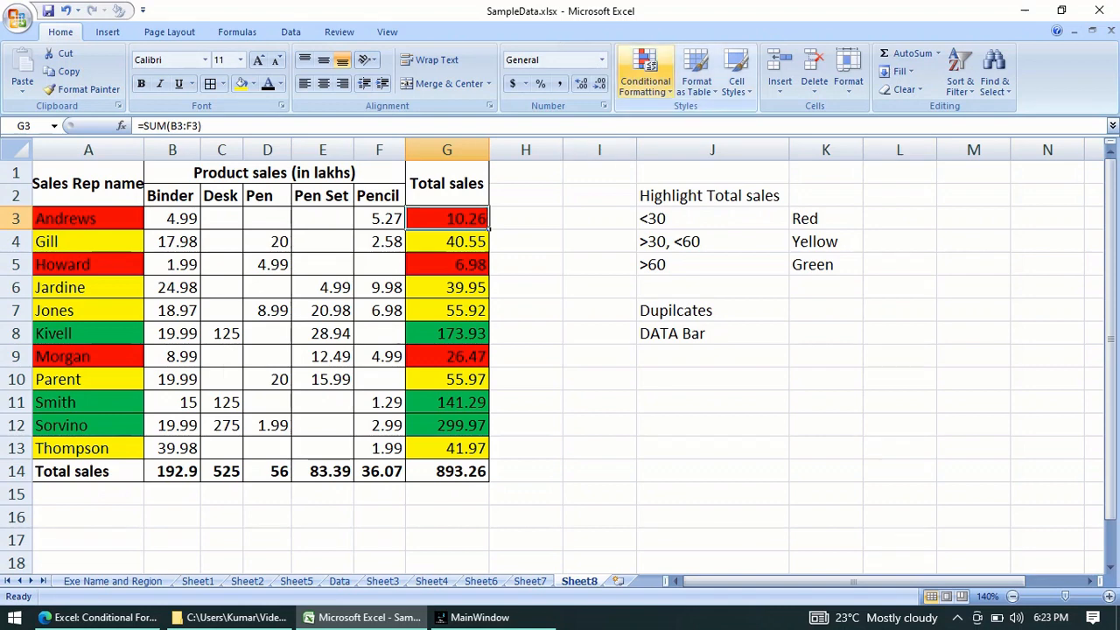
click(645, 77)
mouse_move(699, 119)
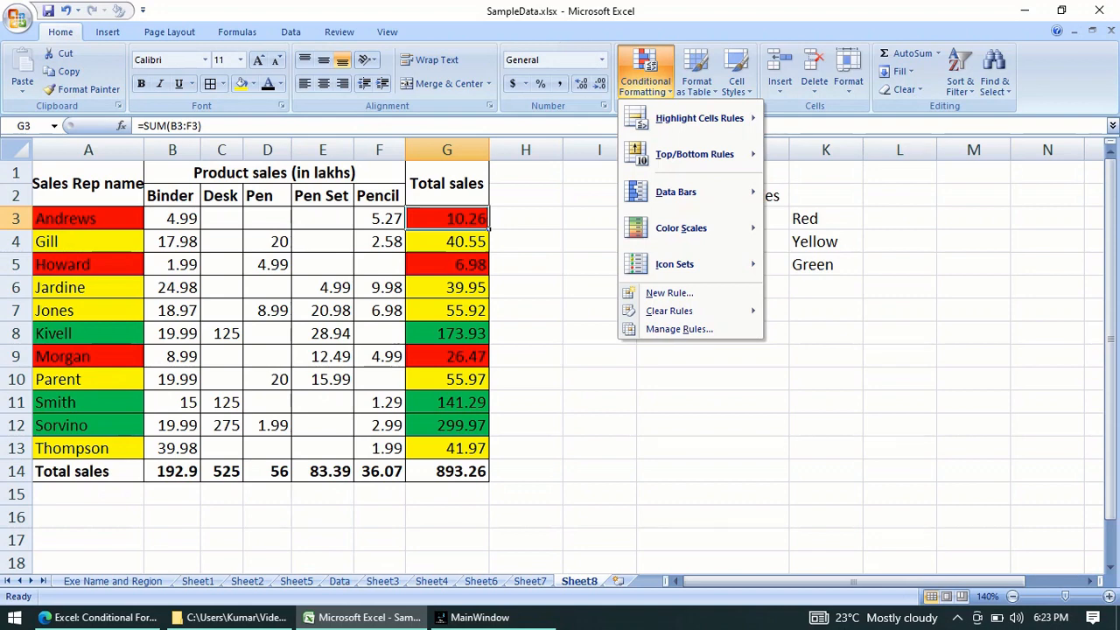
key(Escape)
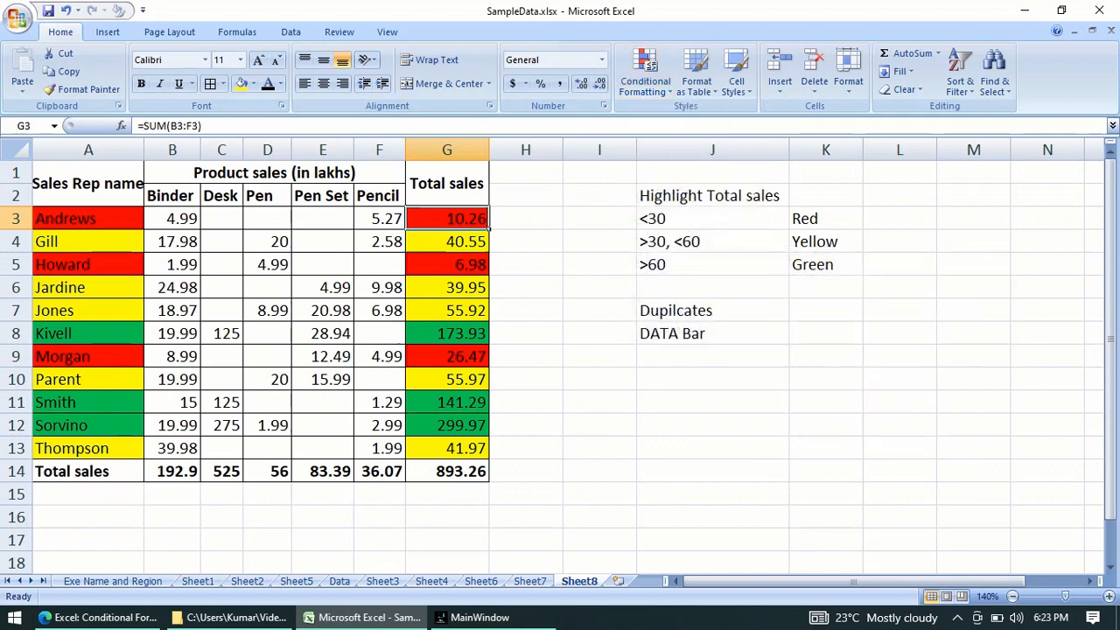
Add all-cell borders to the sales threshold legend in J2:K5.
drag(712, 196, 826, 265)
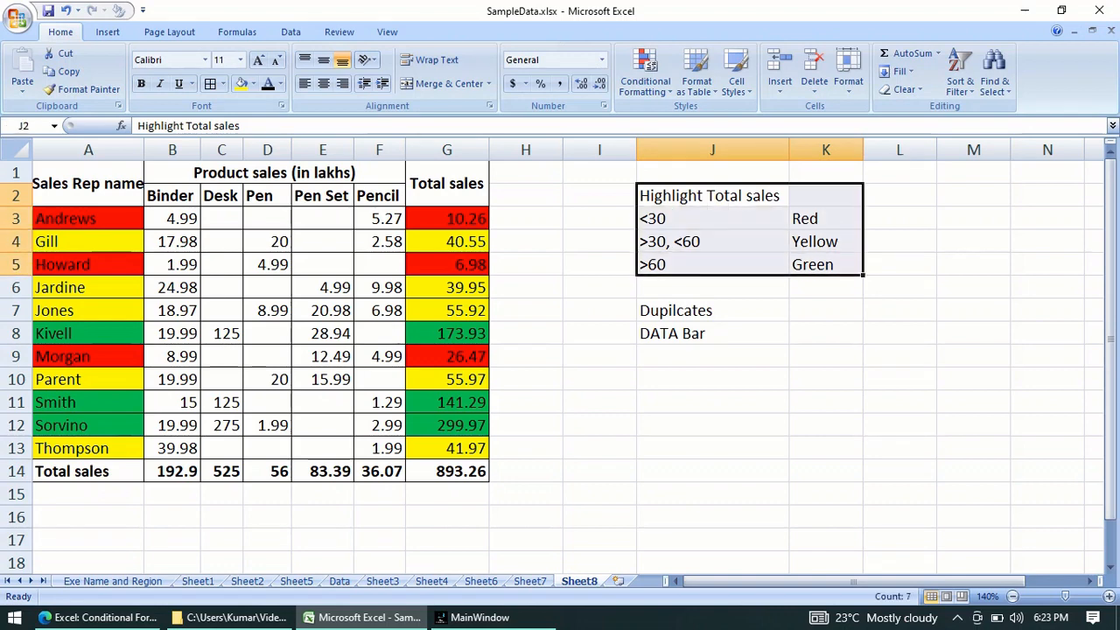
click(210, 83)
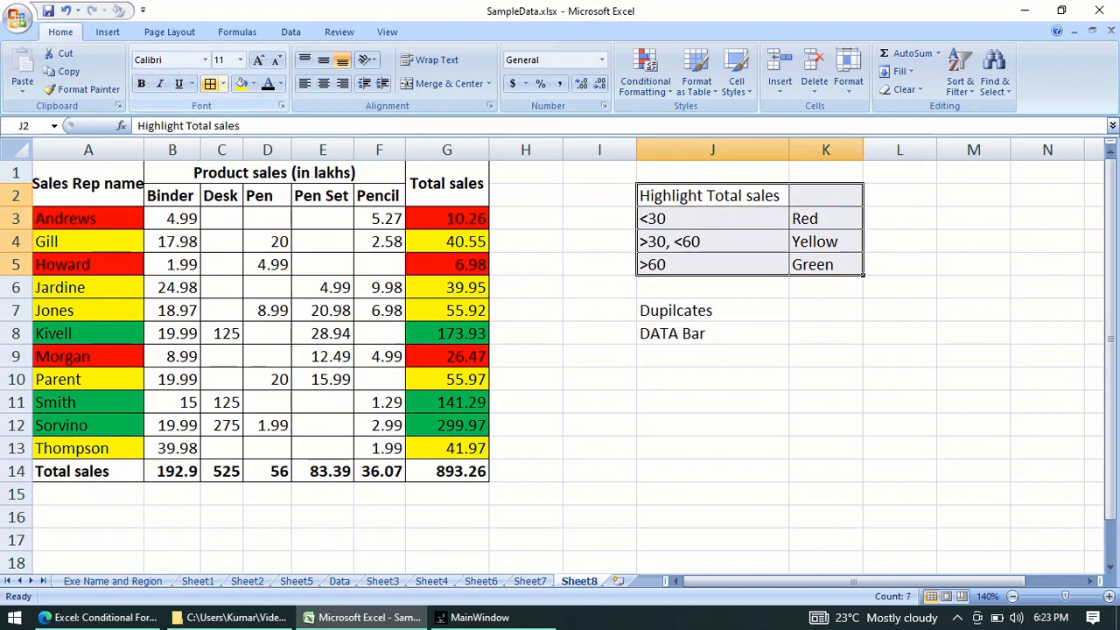
click(712, 311)
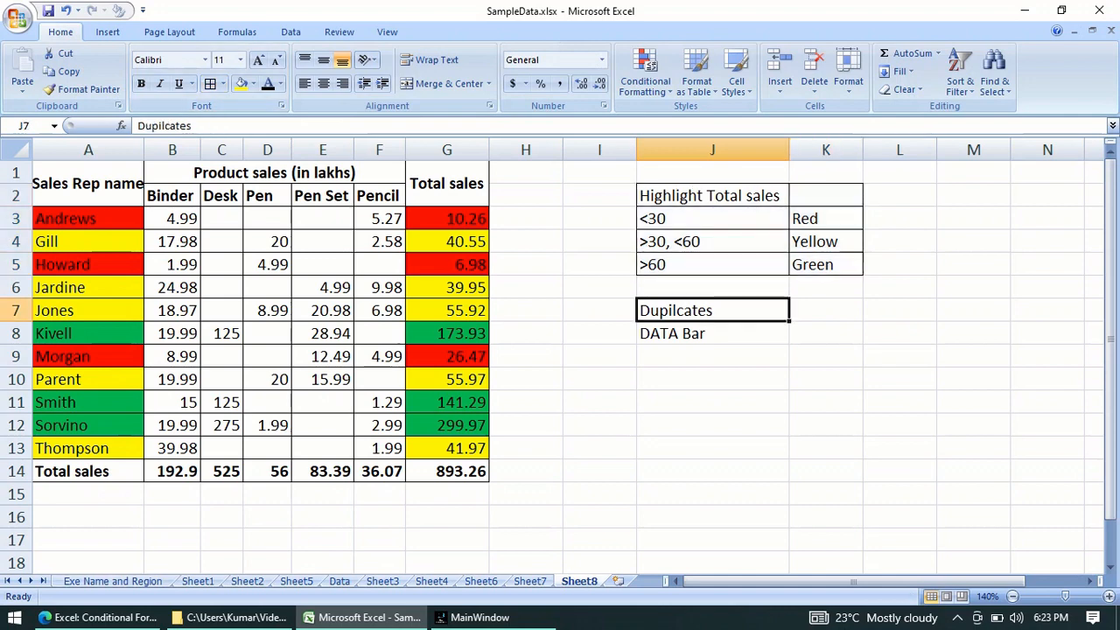
Copy the four sales rep names in A8:A11 and paste them below the table starting at A16.
click(89, 494)
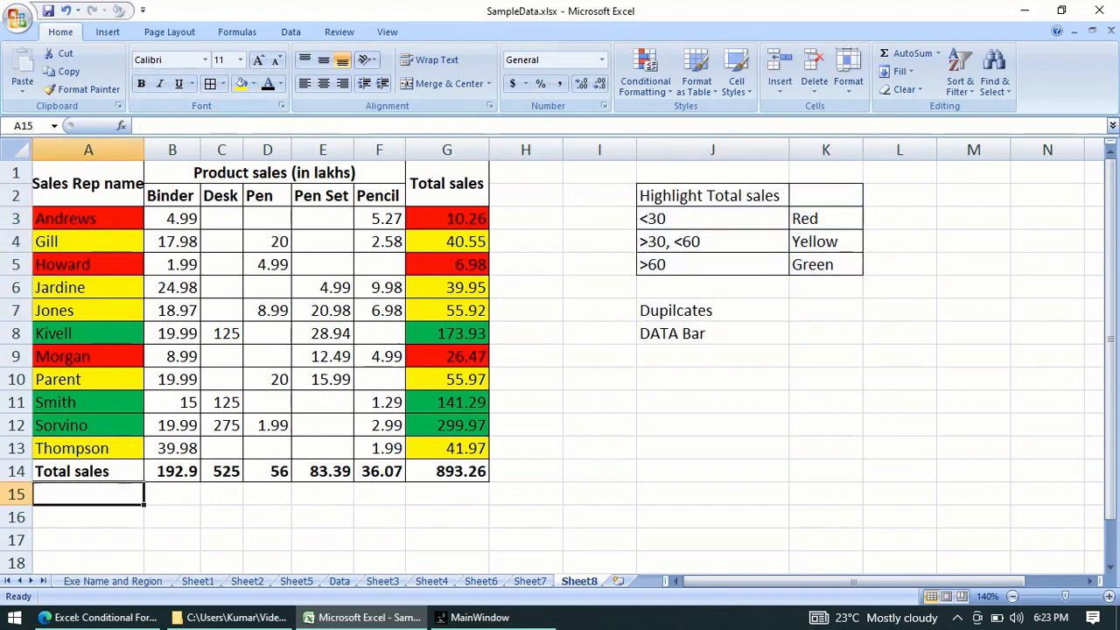
click(88, 403)
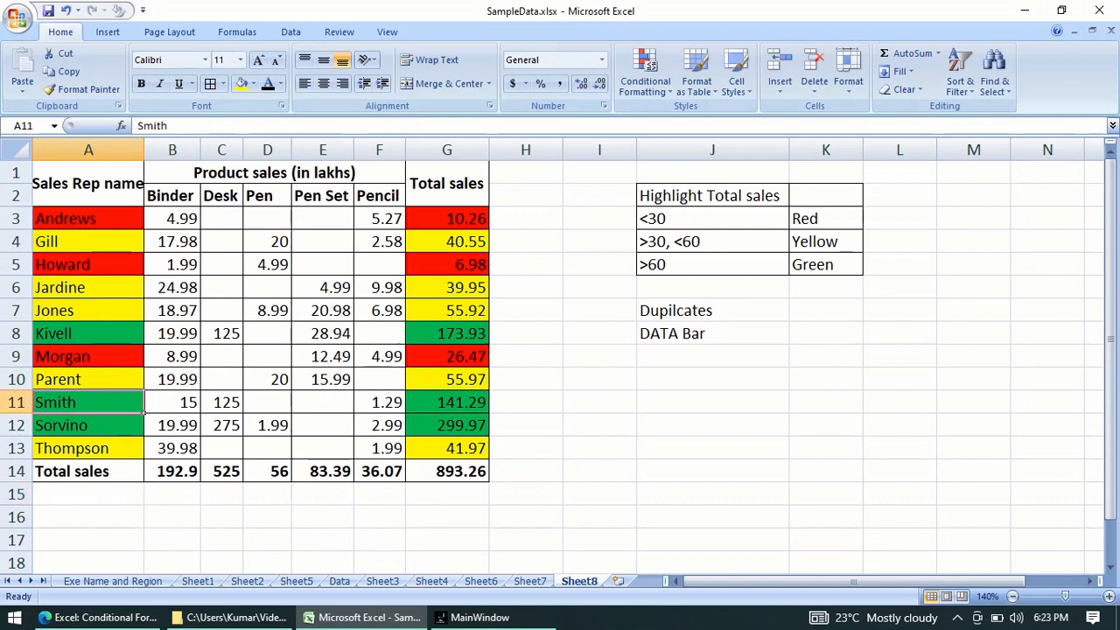
key(shift+Up)
key(shift+Up)
key(shift+Up)
key(ctrl+c)
key(Down)
key(Down)
key(Down)
key(Down)
key(Down)
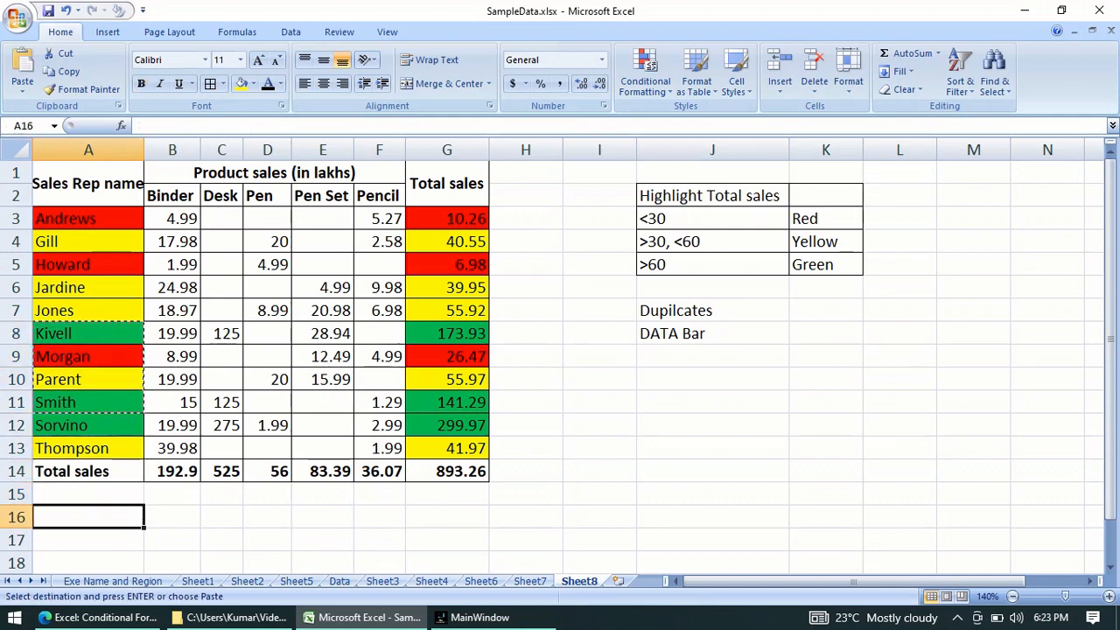
key(ctrl+v)
Copy the formatting of A11 onto the blank cell D15 with Format Painter.
click(88, 402)
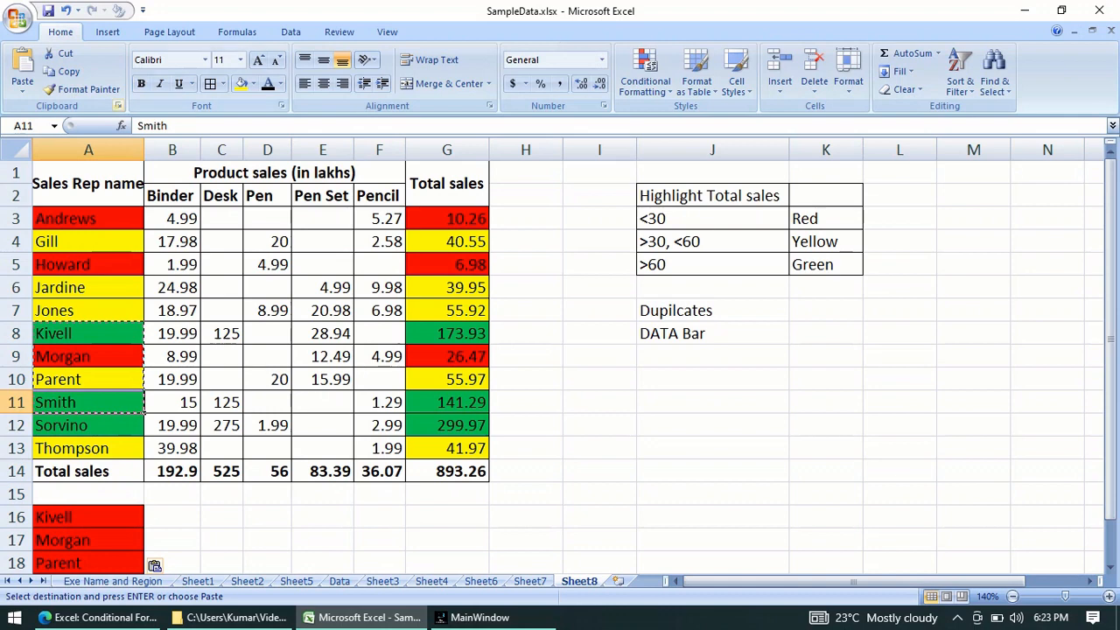
click(82, 90)
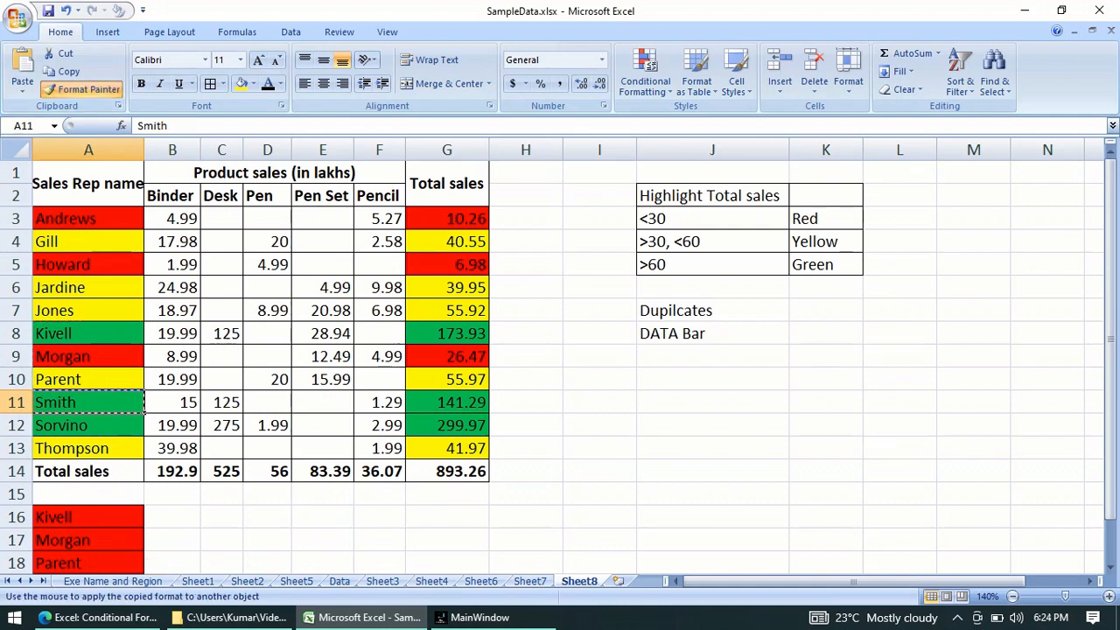
click(267, 495)
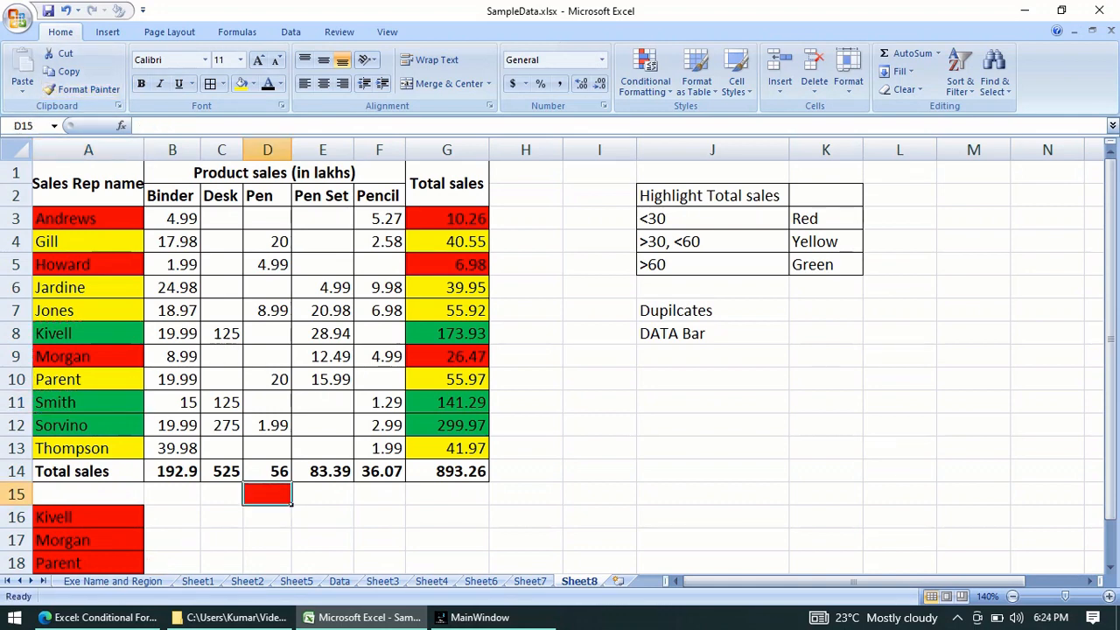
Clear the formatting of the pasted names and D15 by painting the blank cell G17's format over columns A to D from row 15 down.
click(447, 539)
click(82, 89)
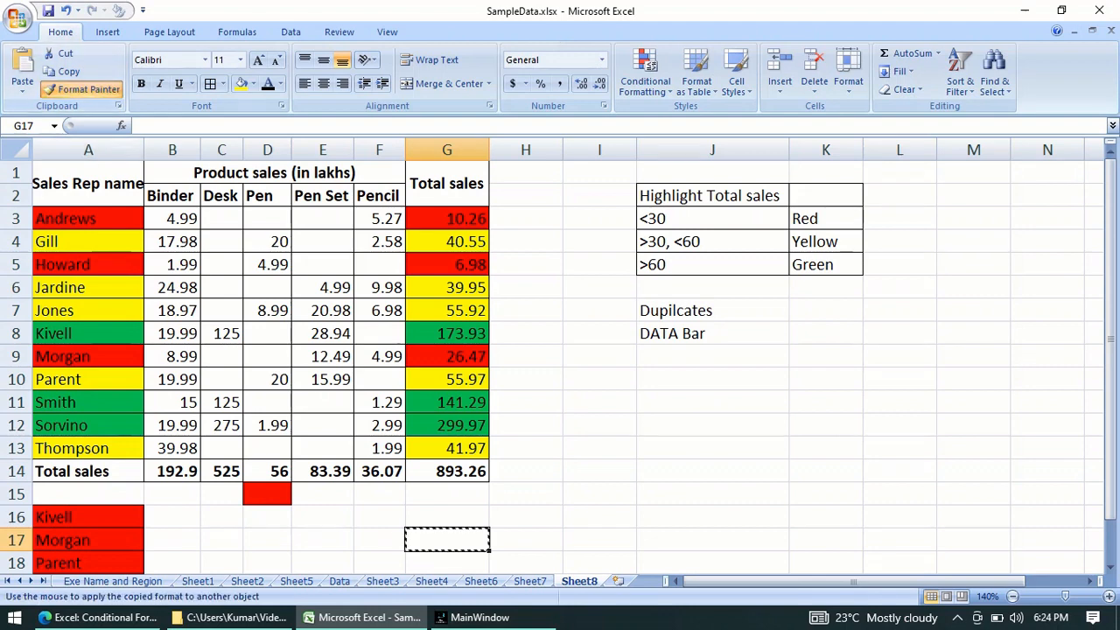
mouse_move(87, 495)
mouse_down()
mouse_move(267, 494)
mouse_move(267, 552)
mouse_move(267, 540)
mouse_up()
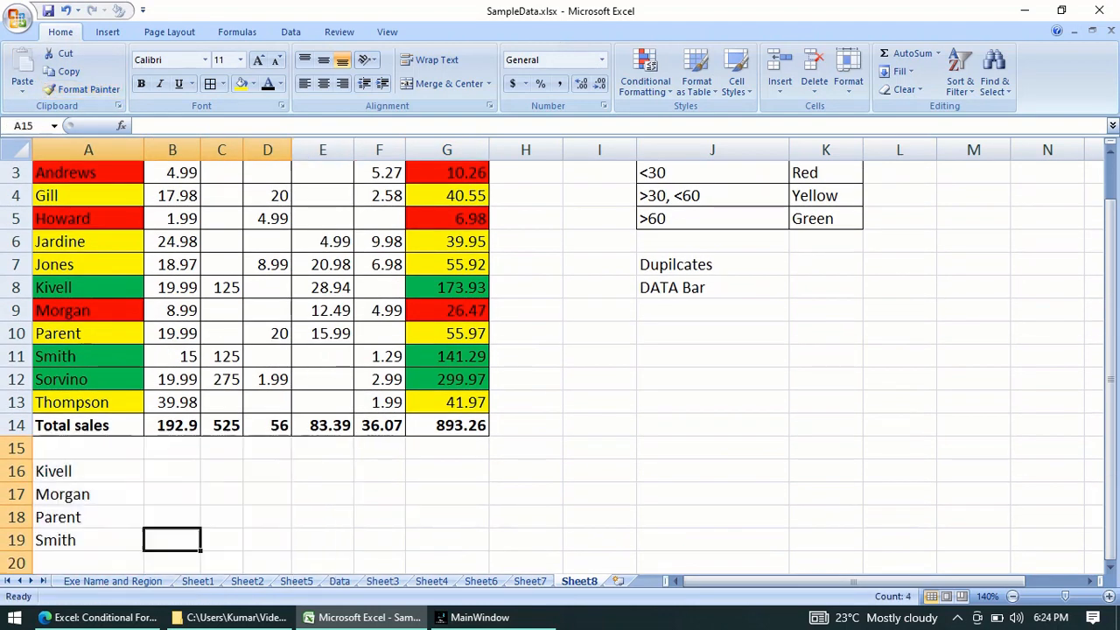
click(87, 517)
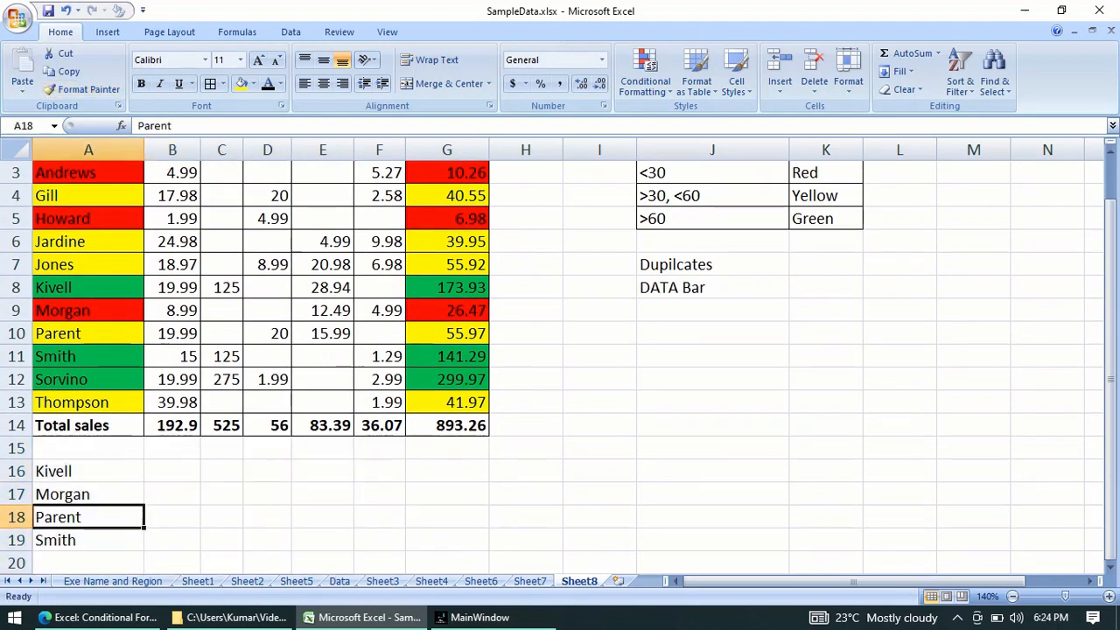
click(88, 471)
scroll(87, 471, up, 1)
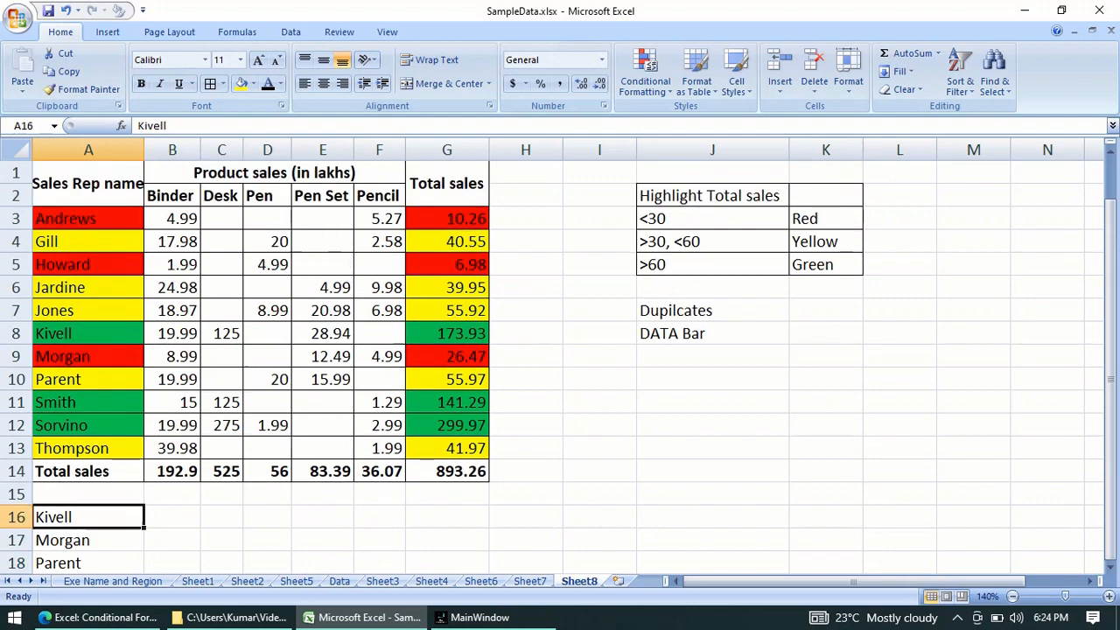
Highlight duplicate values in column A with Light Red Fill with Dark Red Text.
click(87, 149)
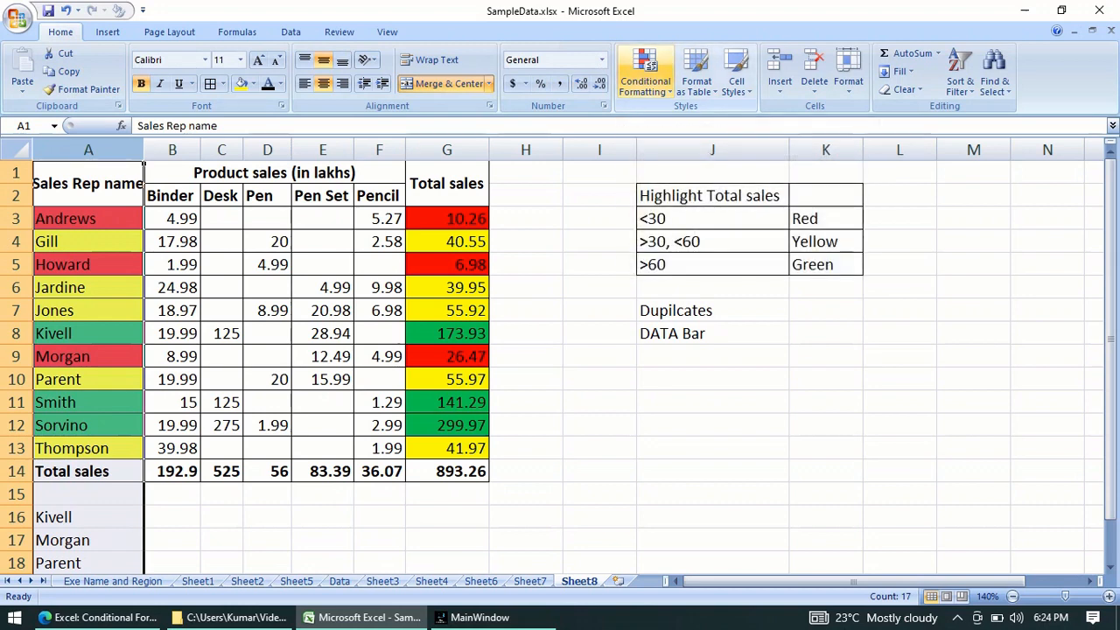
click(645, 74)
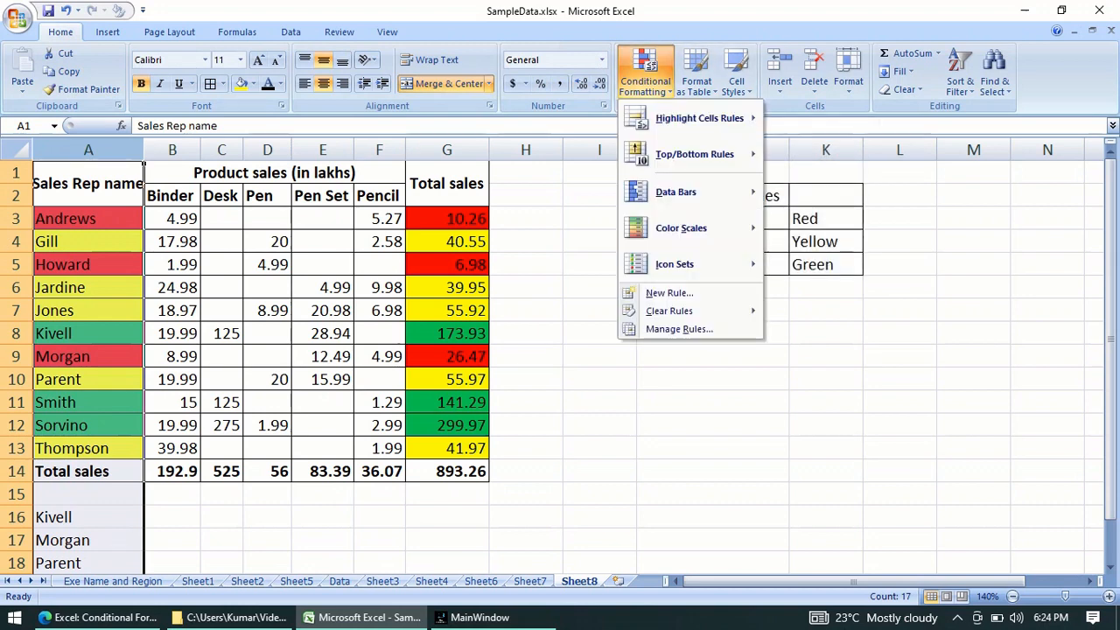
mouse_move(700, 118)
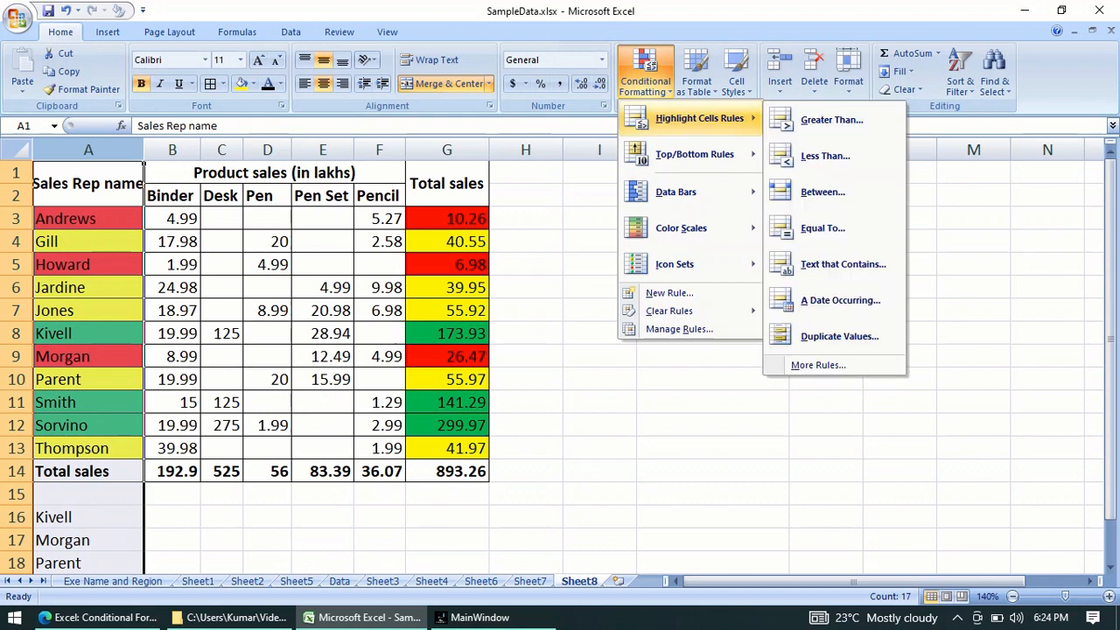
click(827, 336)
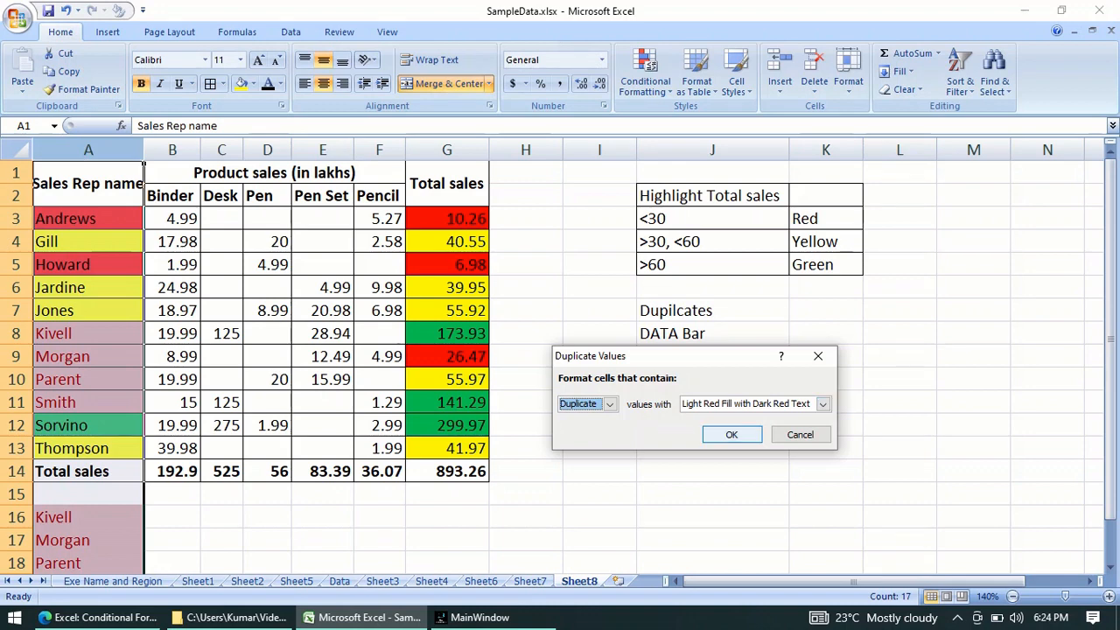
click(732, 435)
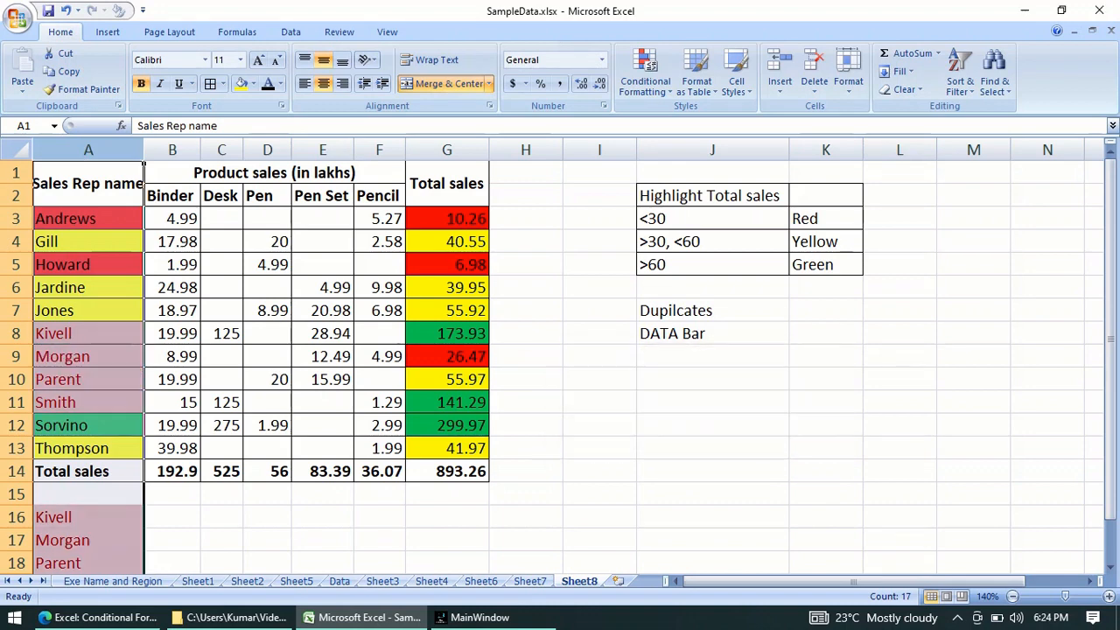
click(197, 426)
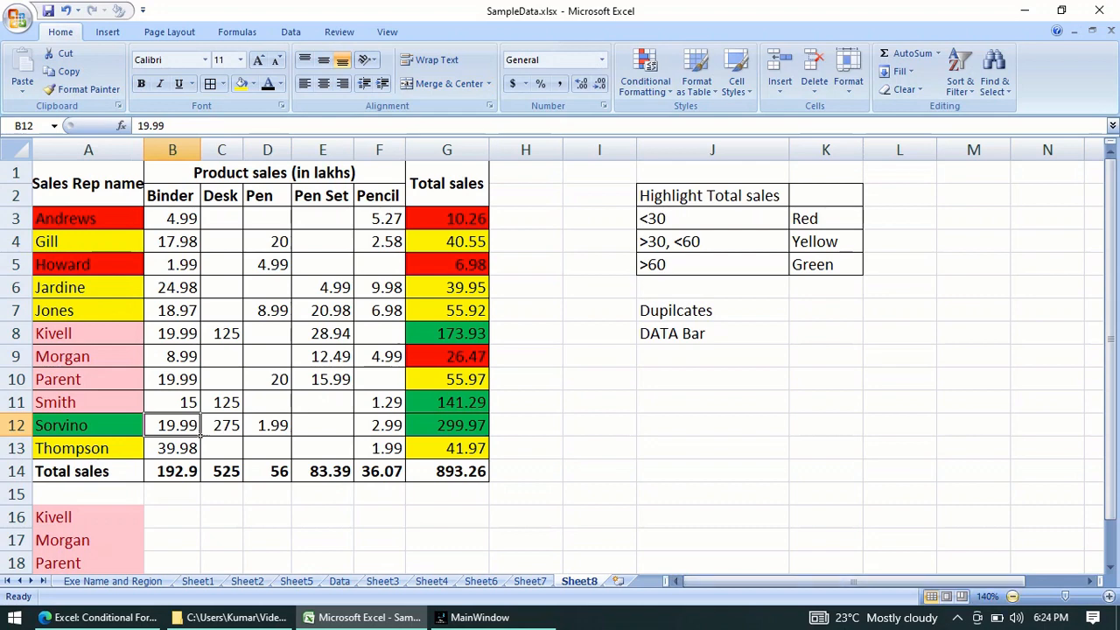
Delete row 16, which holds the first of the pasted duplicate names.
click(1013, 597)
click(1012, 597)
click(383, 464)
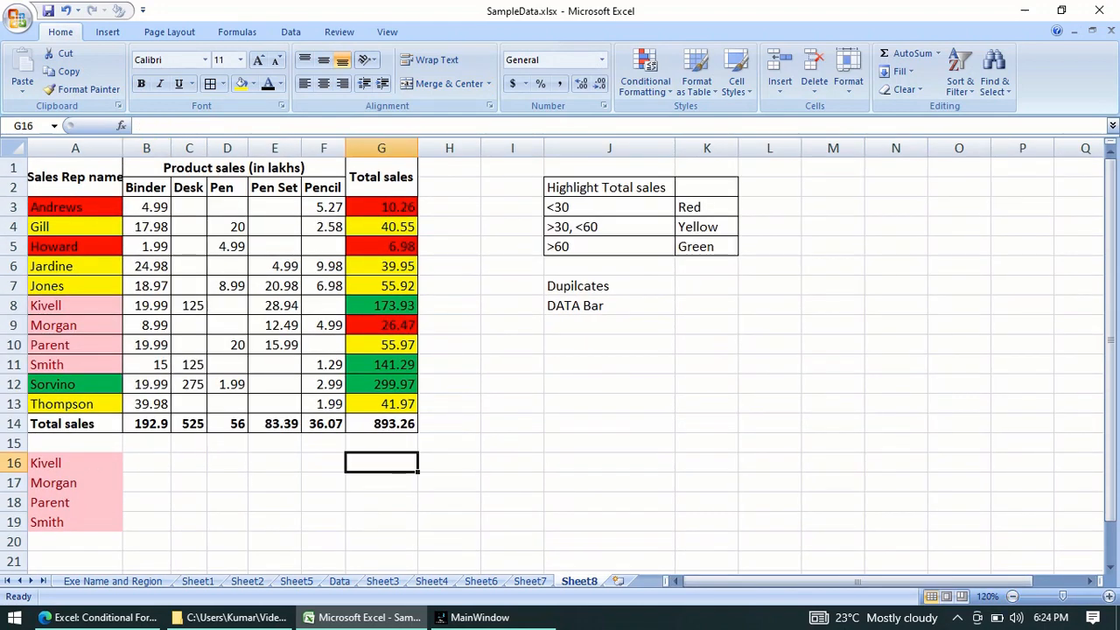
click(13, 463)
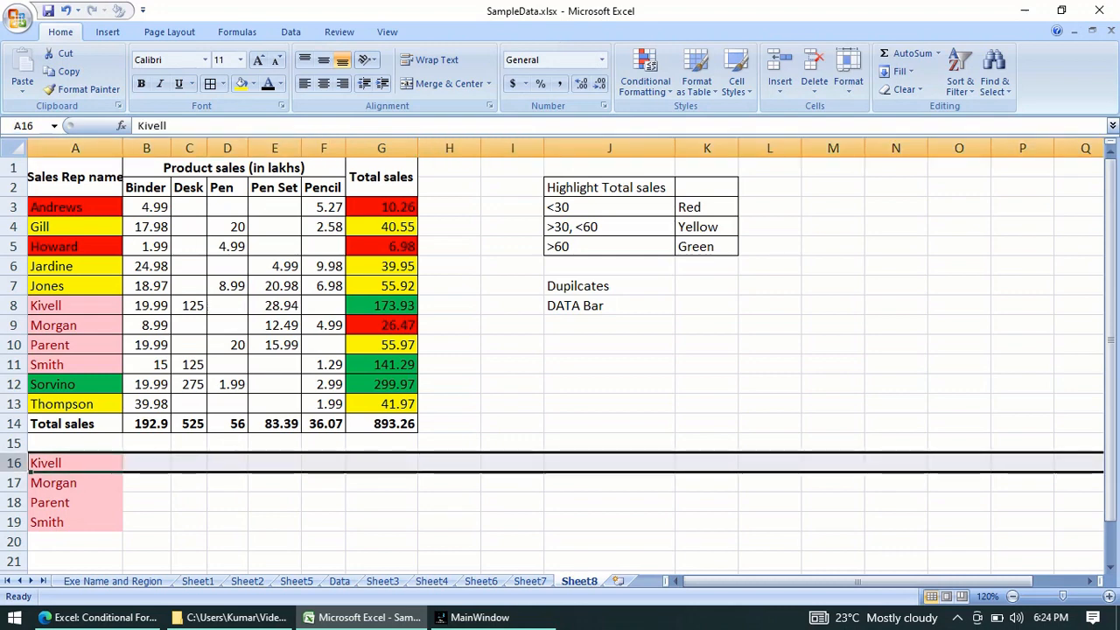
key(ctrl+minus)
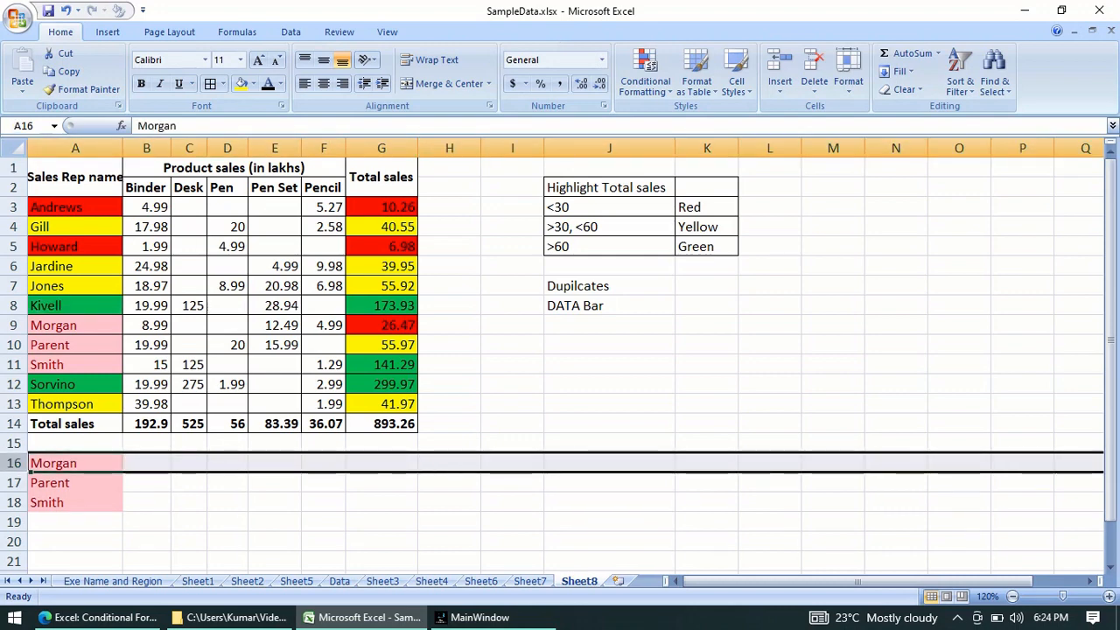
Delete the three rows holding the remaining pasted duplicate names, from row 16 down.
key(ctrl+minus)
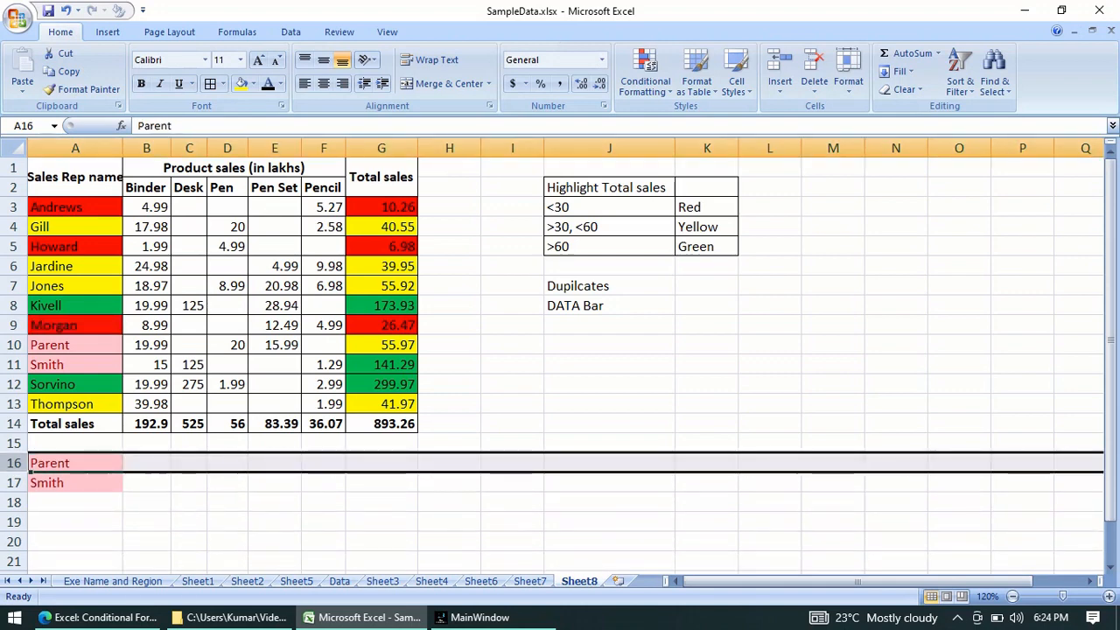
key(ctrl+minus)
key(ctrl+minus)
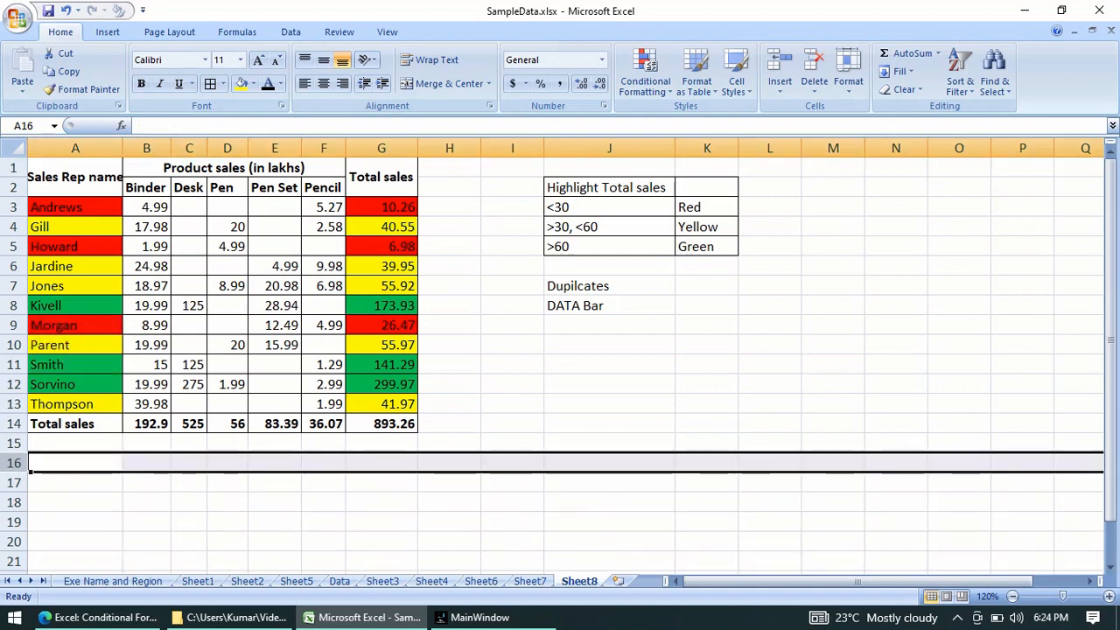
Undo the four row deletions that removed the pasted duplicate names.
key(ctrl+z)
key(ctrl+z)
key(ctrl+z)
key(ctrl+z)
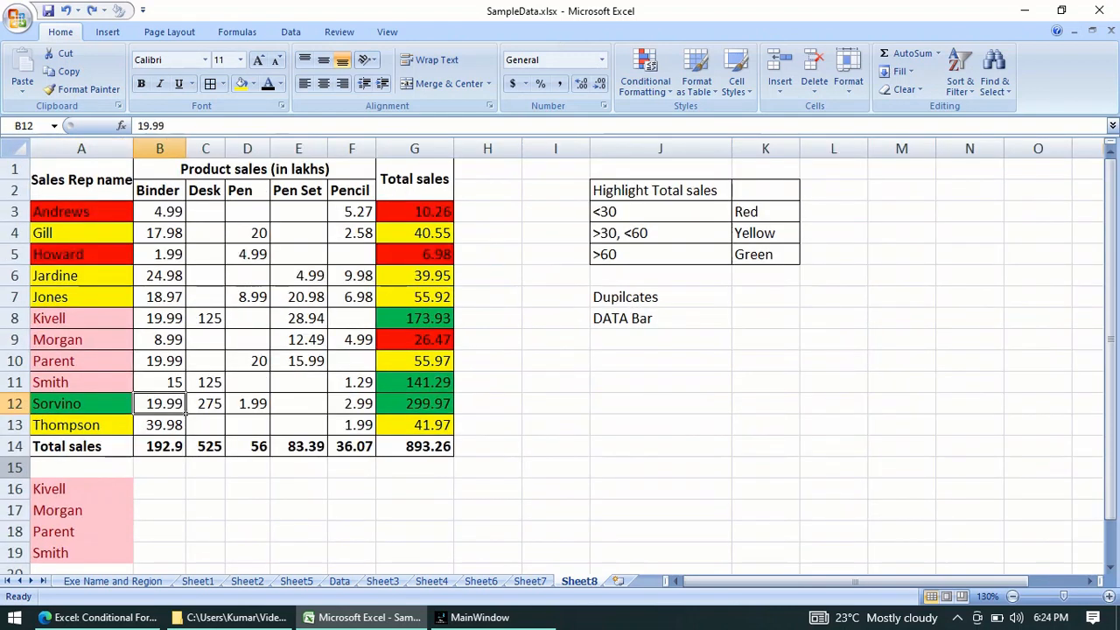
Clear the contents of rows 16 to 19, which hold the pasted duplicate names.
click(15, 467)
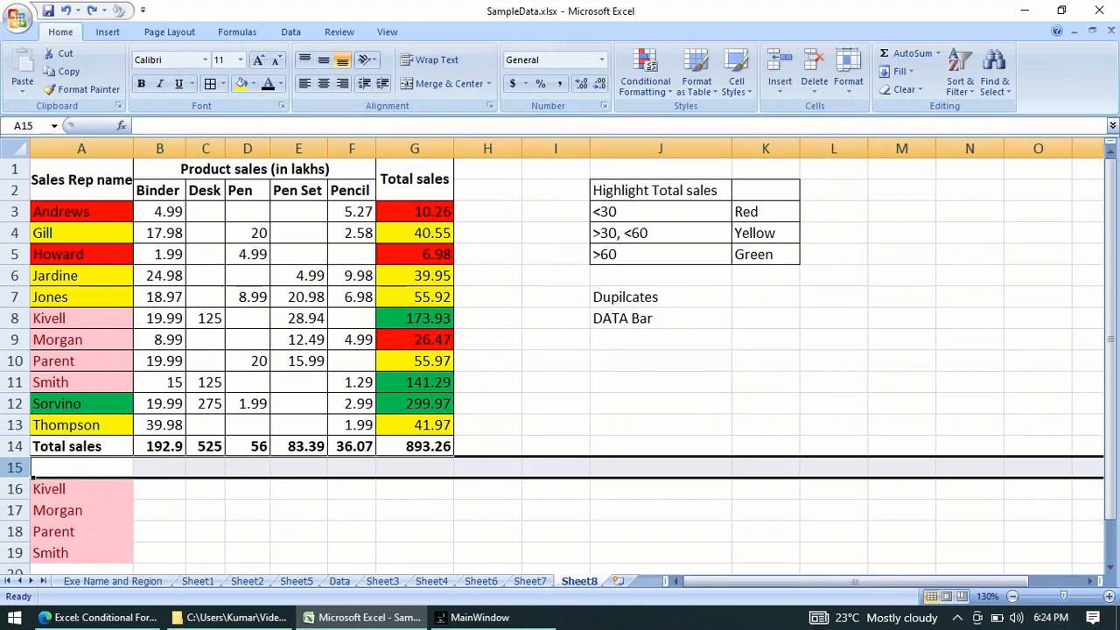
click(15, 489)
drag(15, 489, 15, 553)
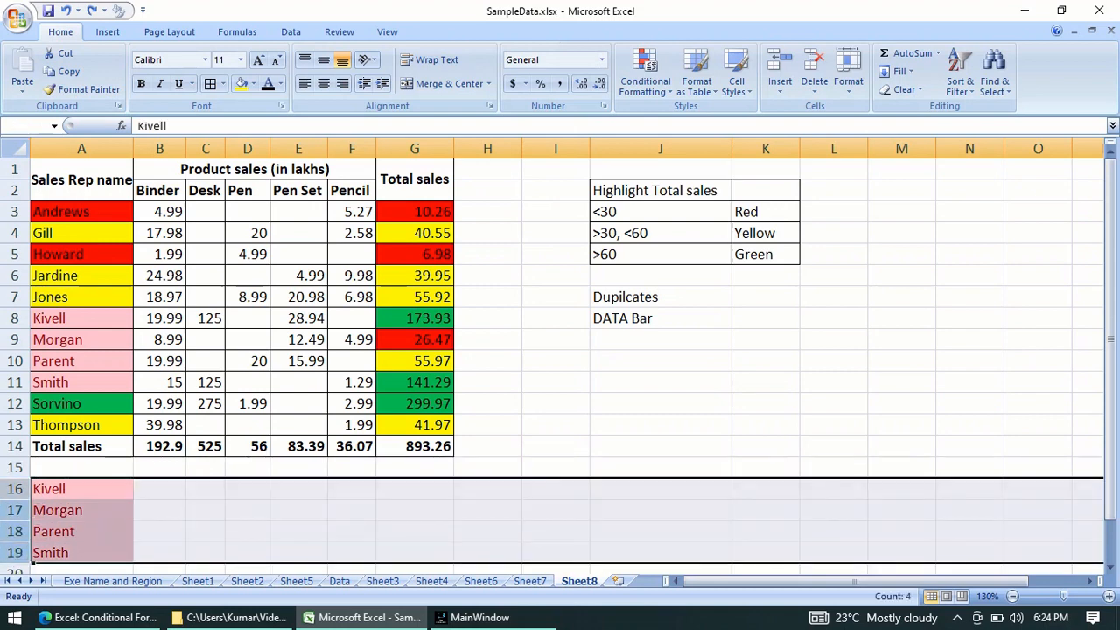
key(Delete)
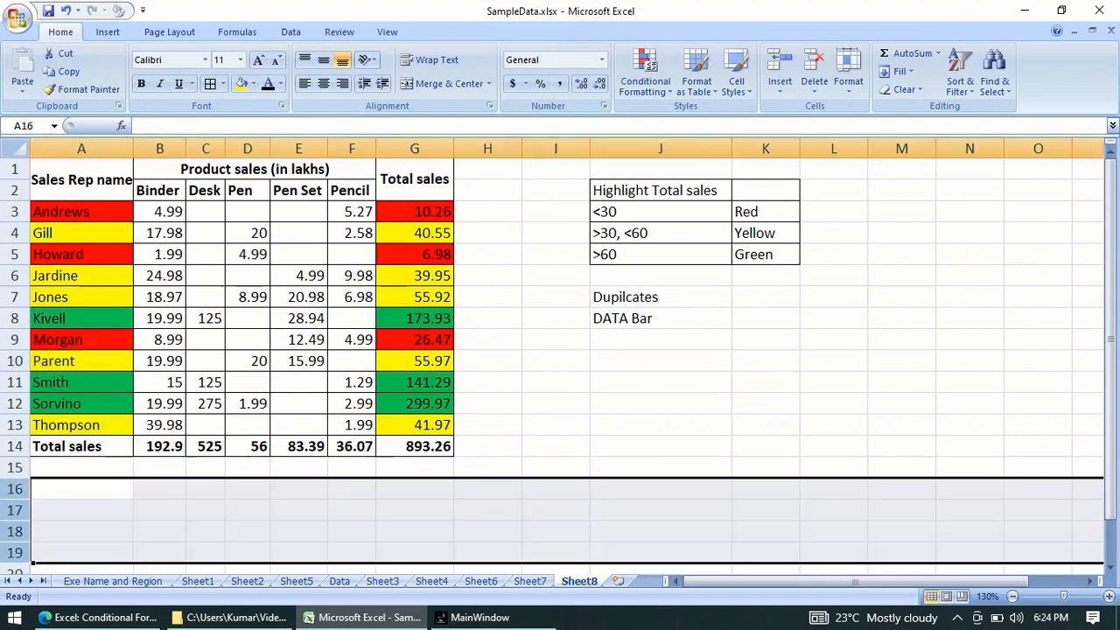
click(82, 489)
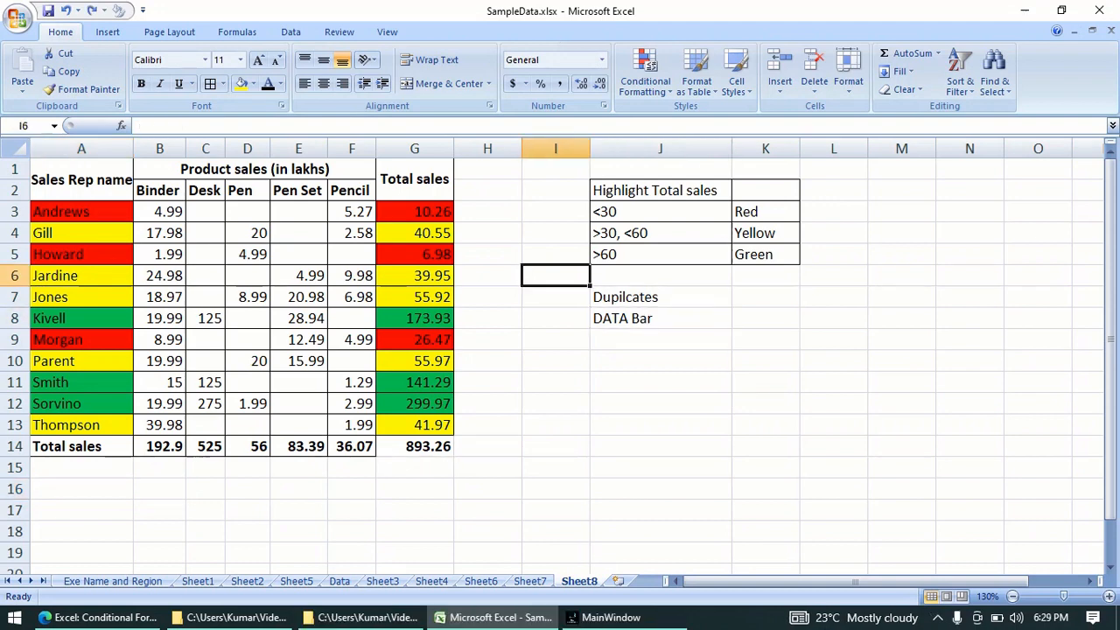
Apply blue data bars to the Total sales values in G3:G14 with conditional formatting.
click(415, 212)
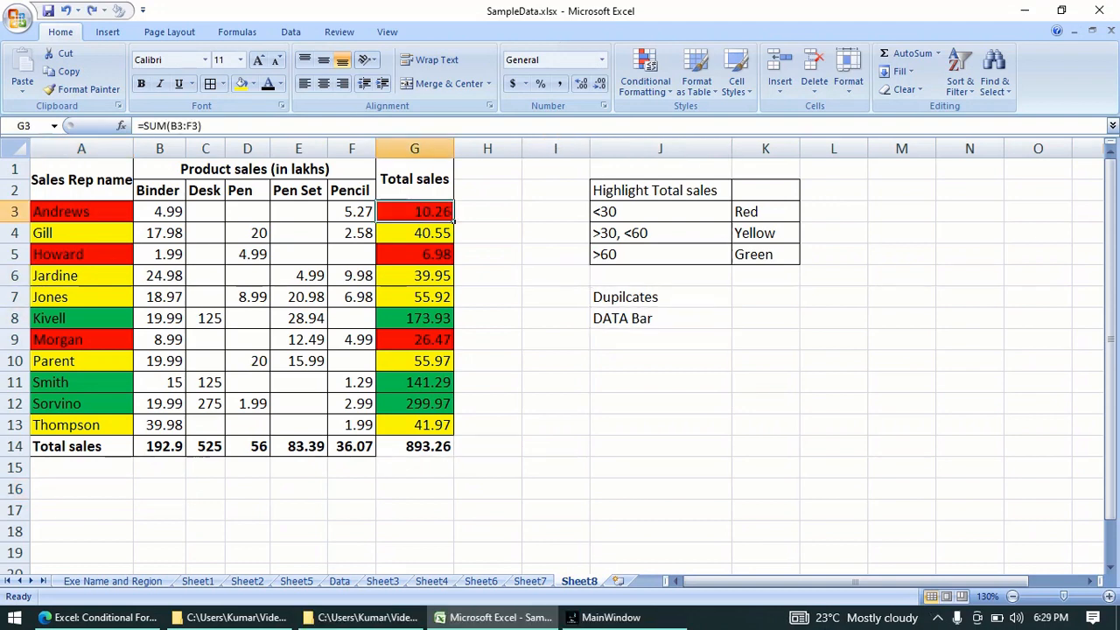
drag(415, 212, 415, 446)
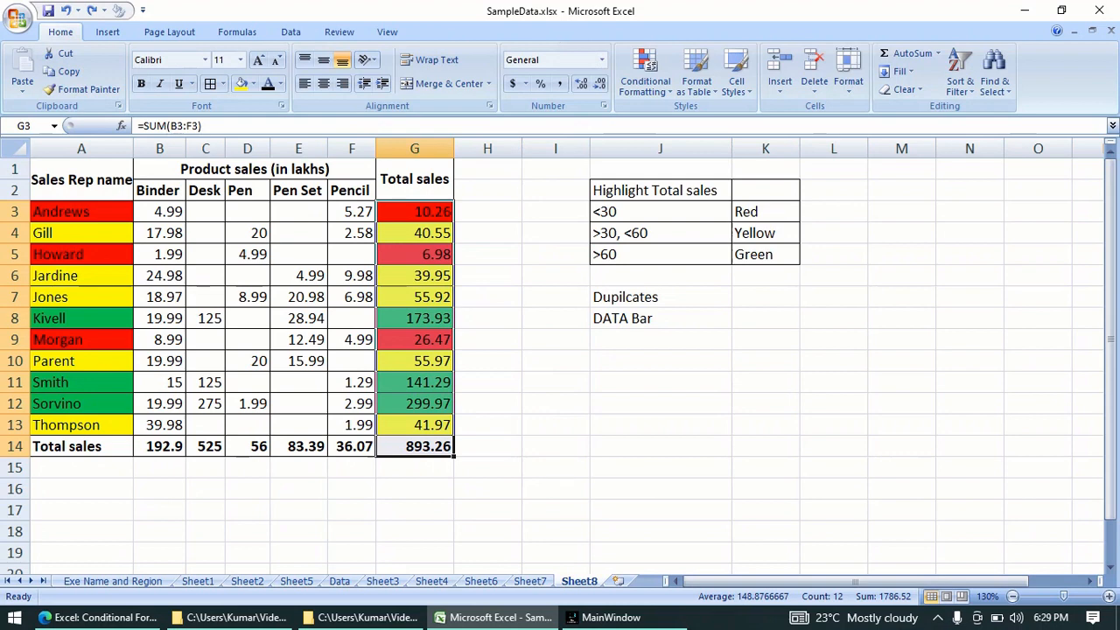
click(645, 74)
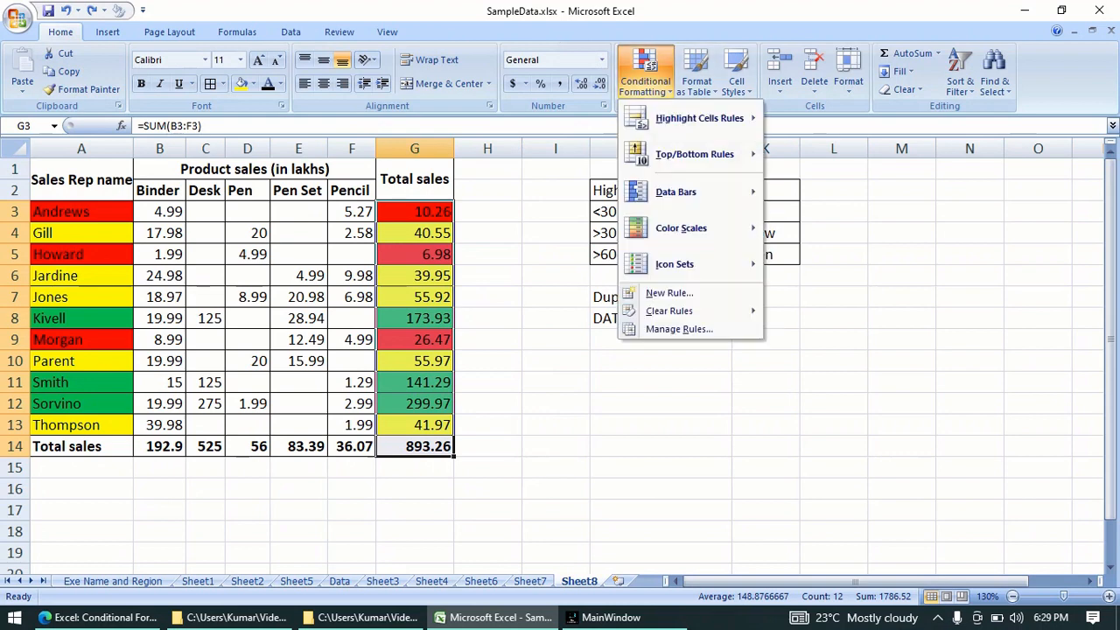
mouse_move(676, 192)
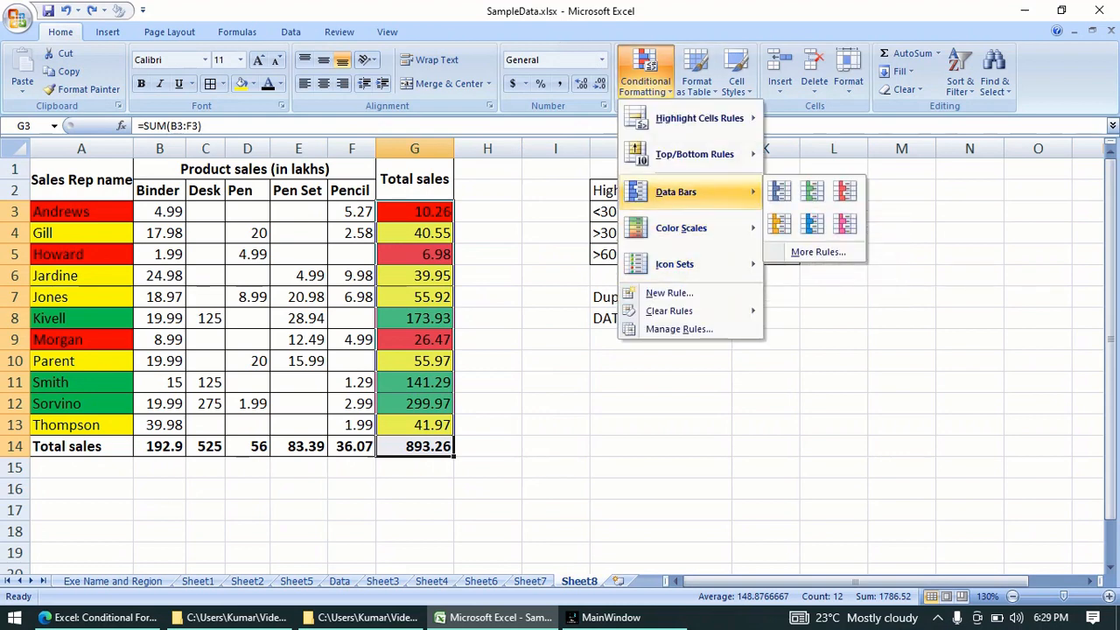
click(779, 191)
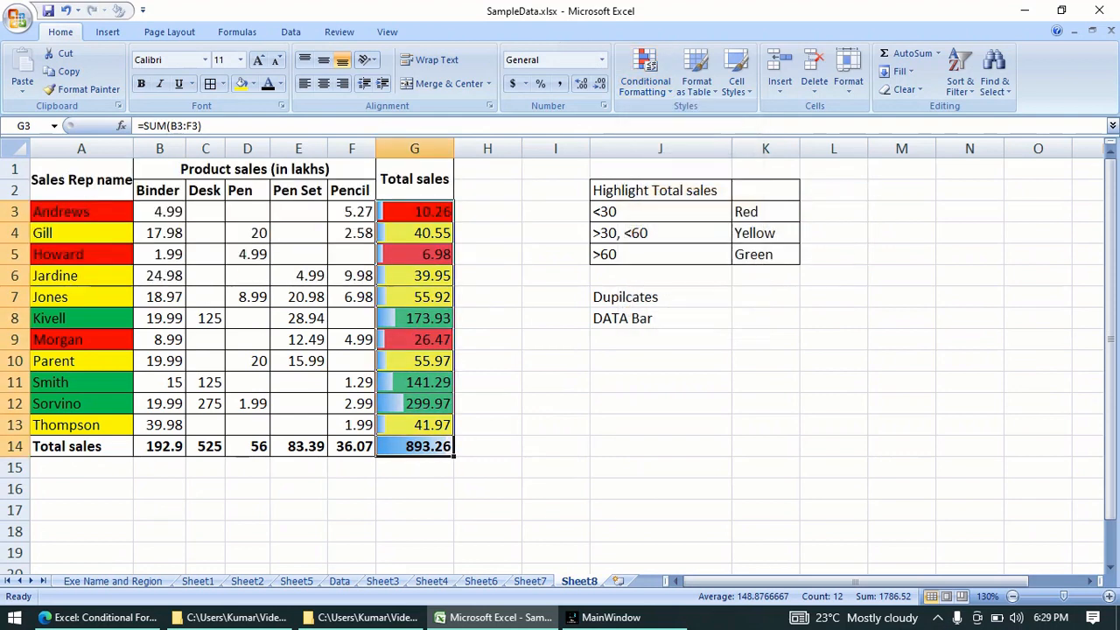
click(555, 360)
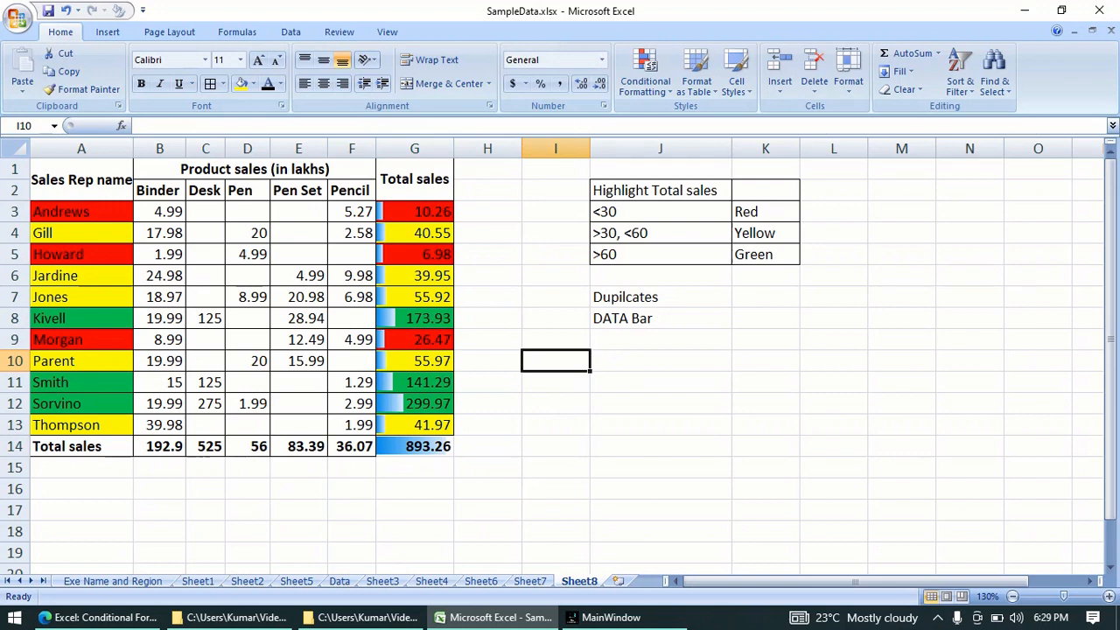
click(415, 425)
click(415, 340)
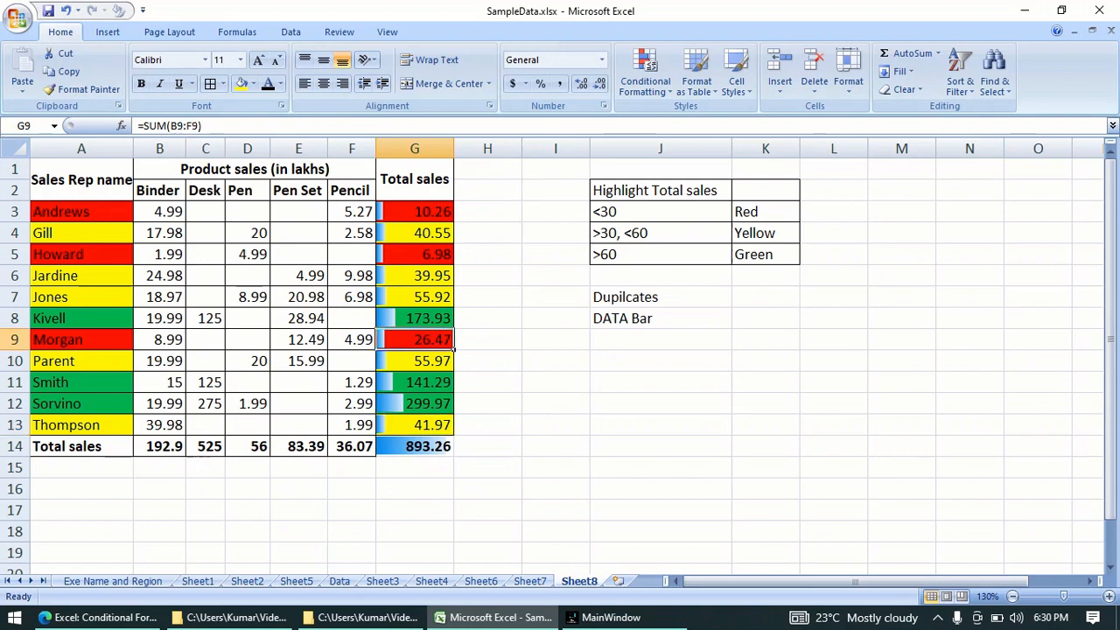
click(373, 431)
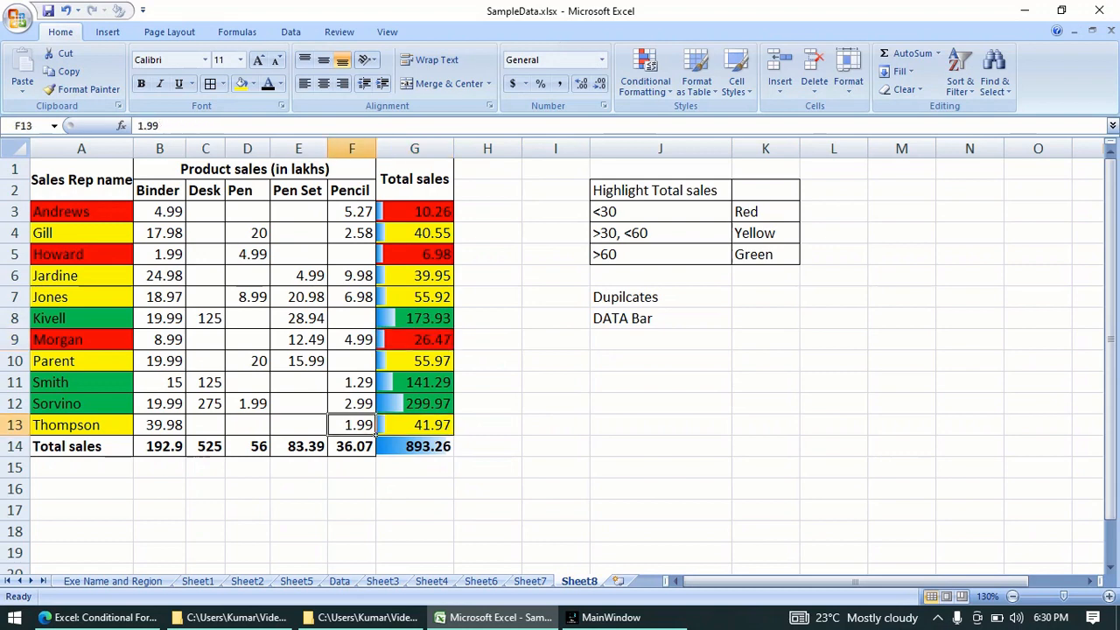
click(488, 404)
click(556, 425)
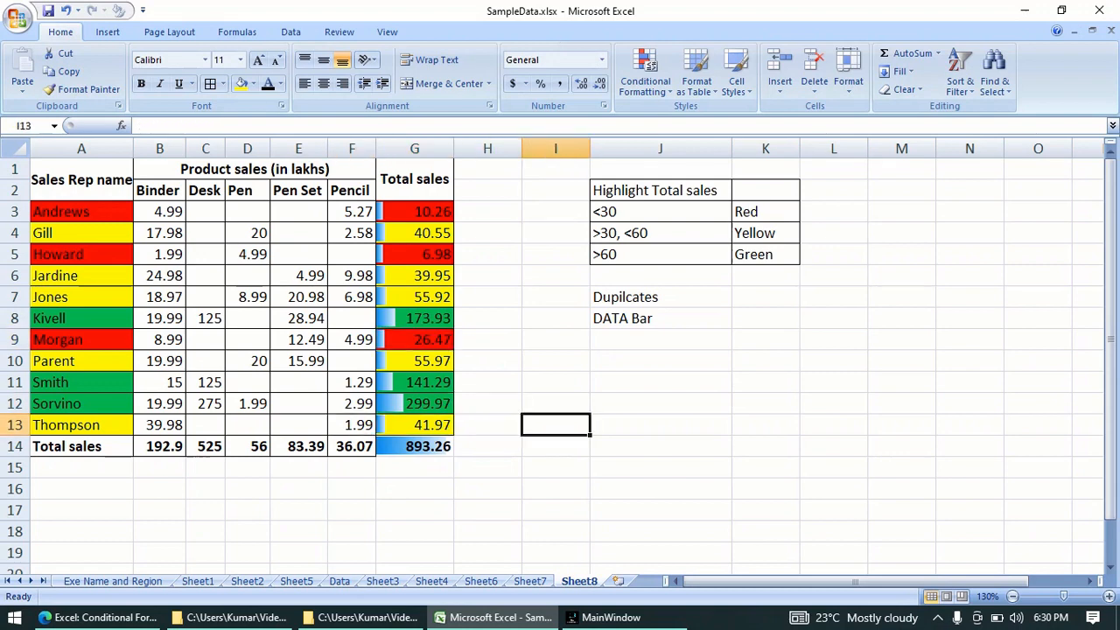
click(645, 74)
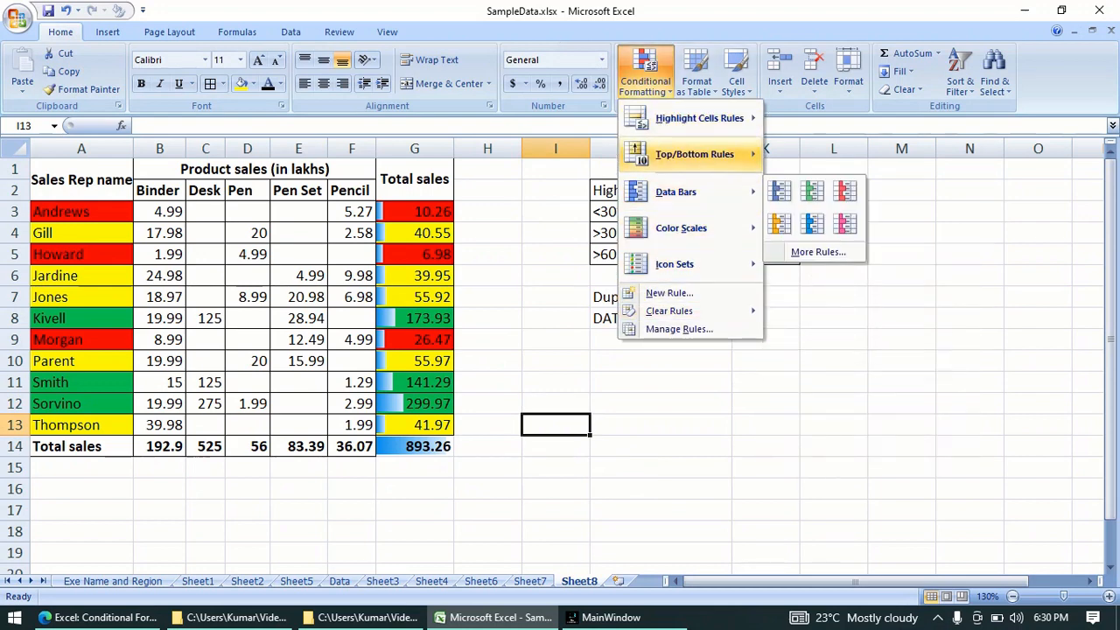
mouse_move(694, 154)
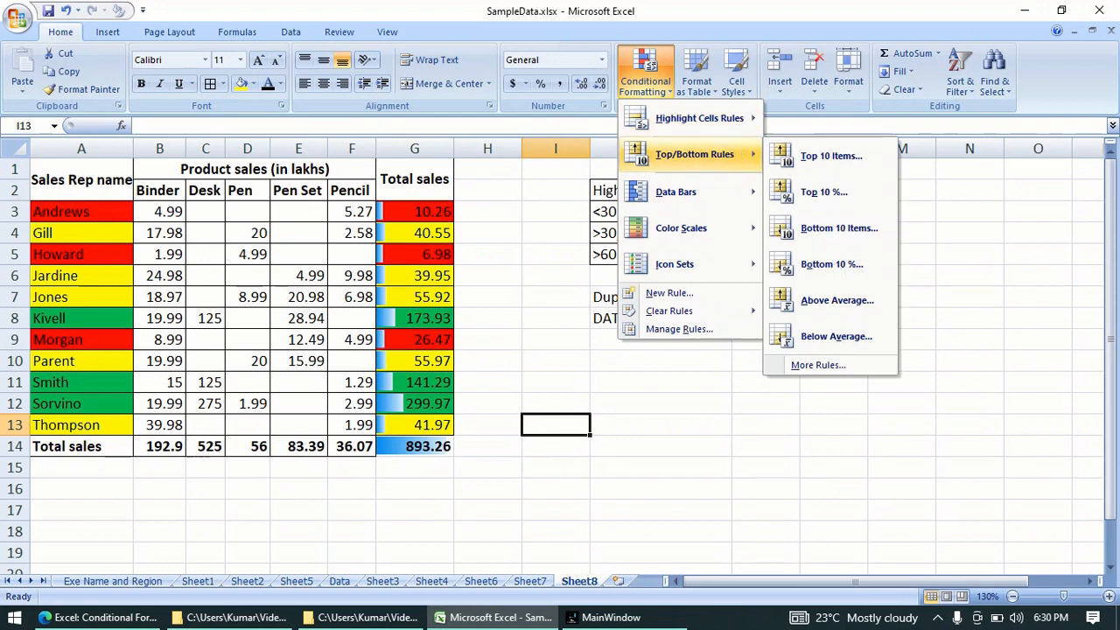
mouse_move(681, 227)
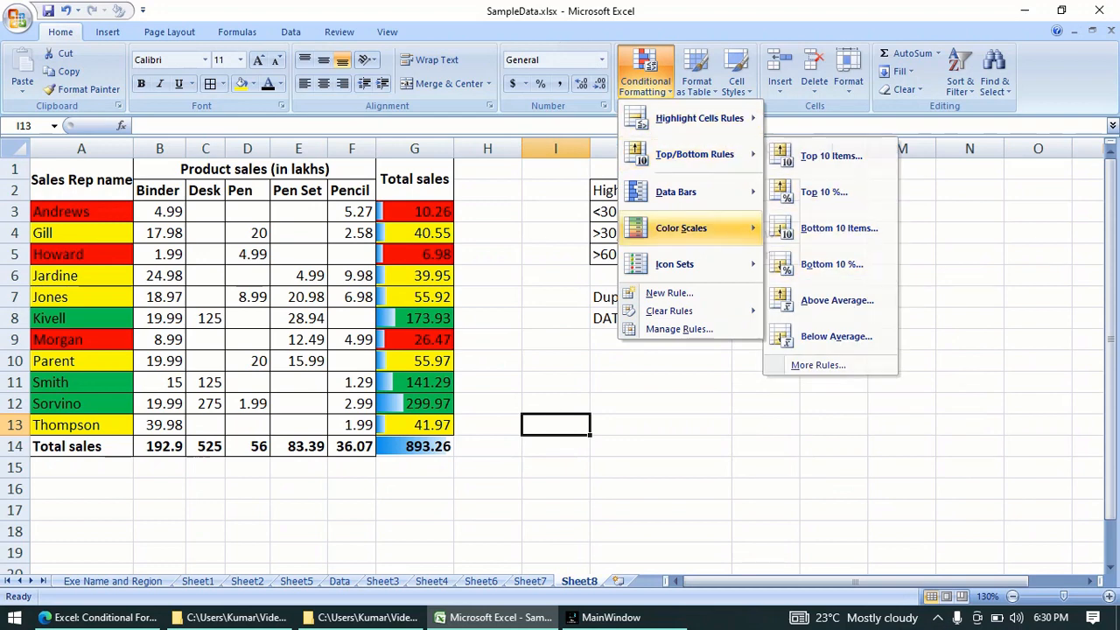
click(488, 255)
double_click(487, 255)
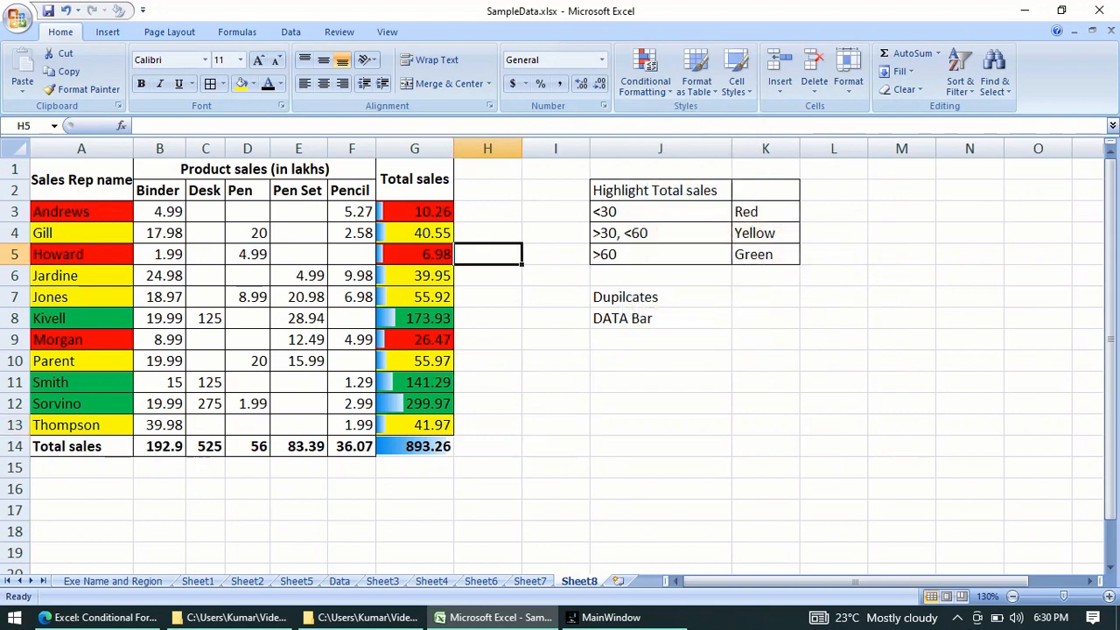
click(556, 319)
click(488, 339)
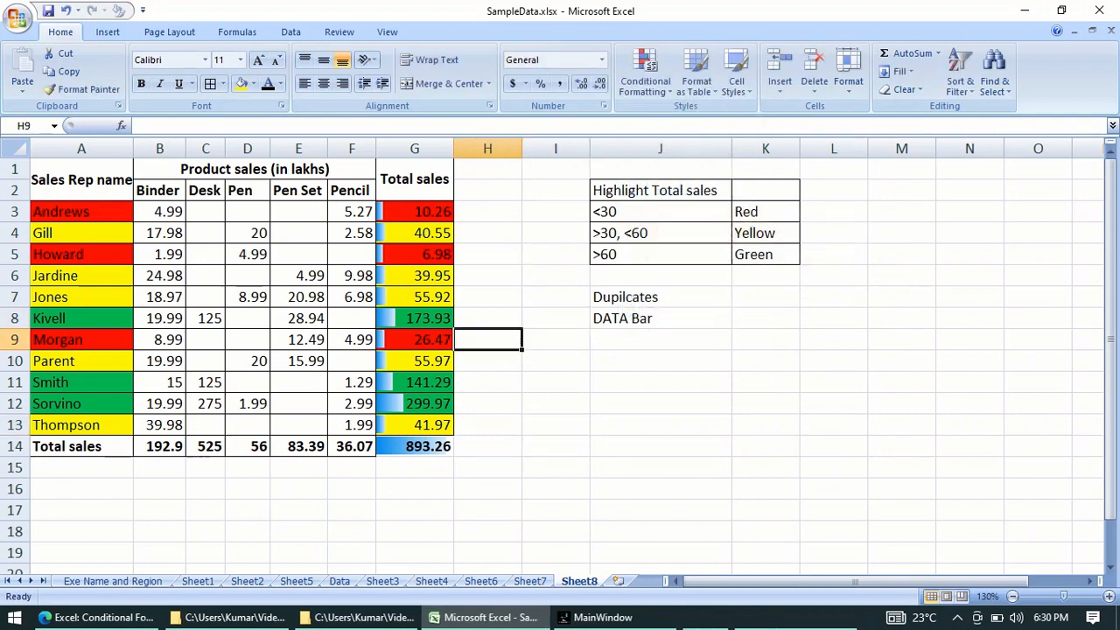
click(556, 340)
click(487, 318)
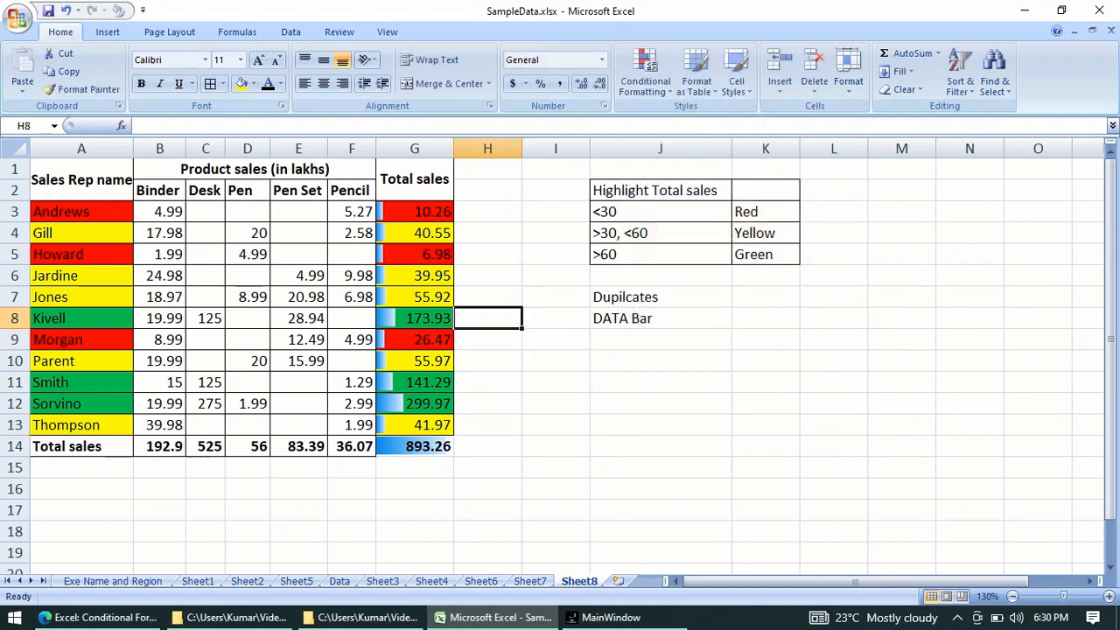
click(487, 361)
click(661, 382)
click(555, 383)
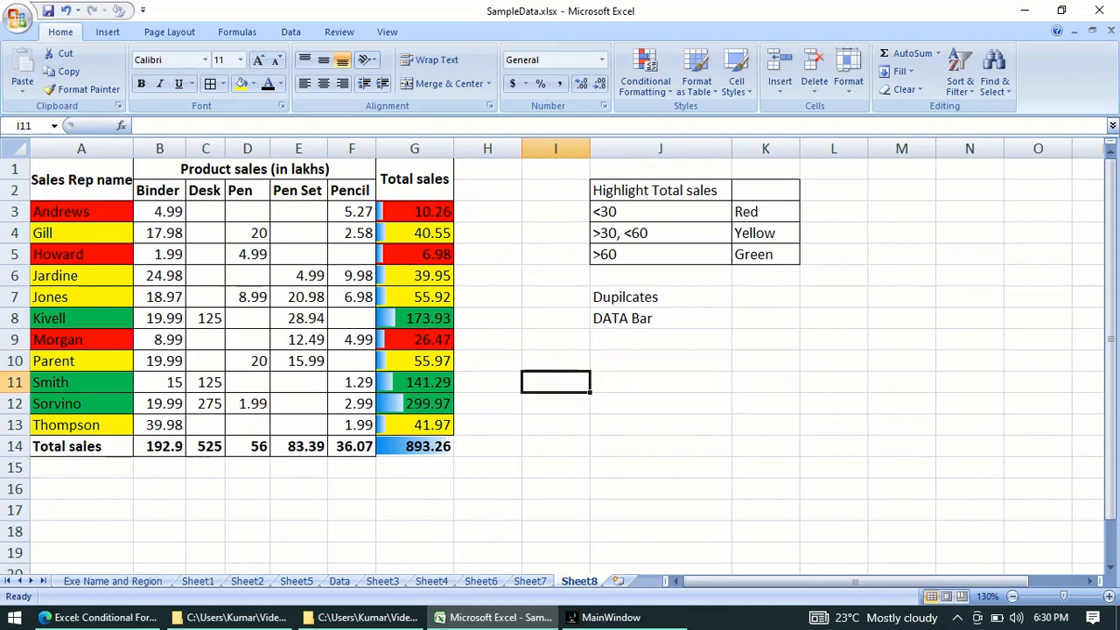